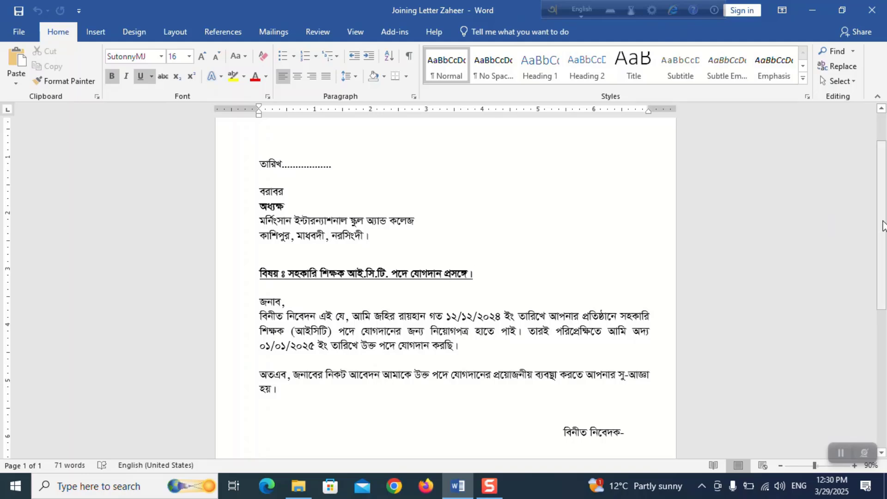
# Create a new blank Word document from File > New.
pyautogui.moveTo(883, 224); pyautogui.dragTo(883, 194)
pyautogui.scroll(-3, 493, 248)
pyautogui.scroll(-5, 493, 249)
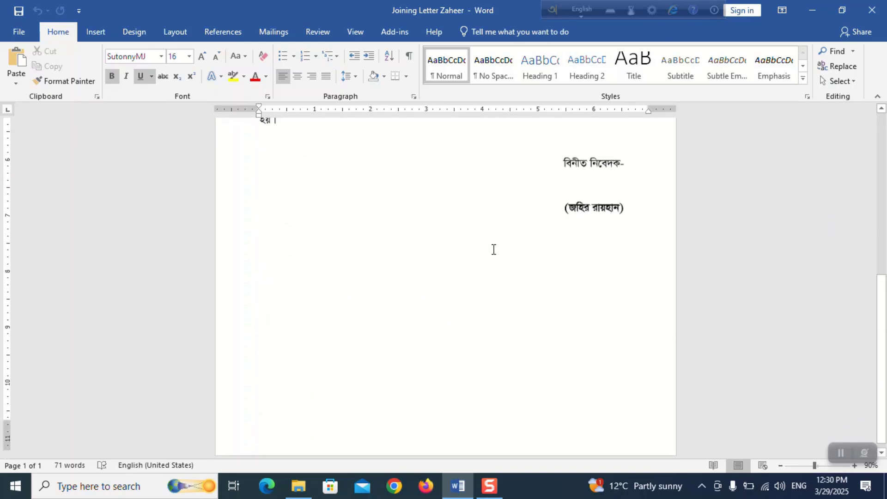
pyautogui.scroll(5, 493, 250)
pyautogui.keyDown('ctrl'); pyautogui.scroll(-2, 495, 249); pyautogui.keyUp('ctrl')
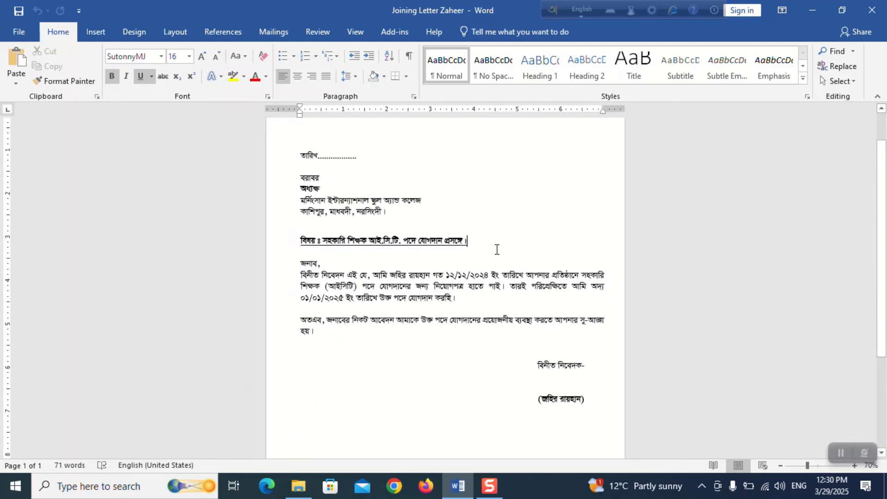
pyautogui.keyDown('ctrl'); pyautogui.scroll(2, 496, 250); pyautogui.keyUp('ctrl')
pyautogui.scroll(-2, 511, 283)
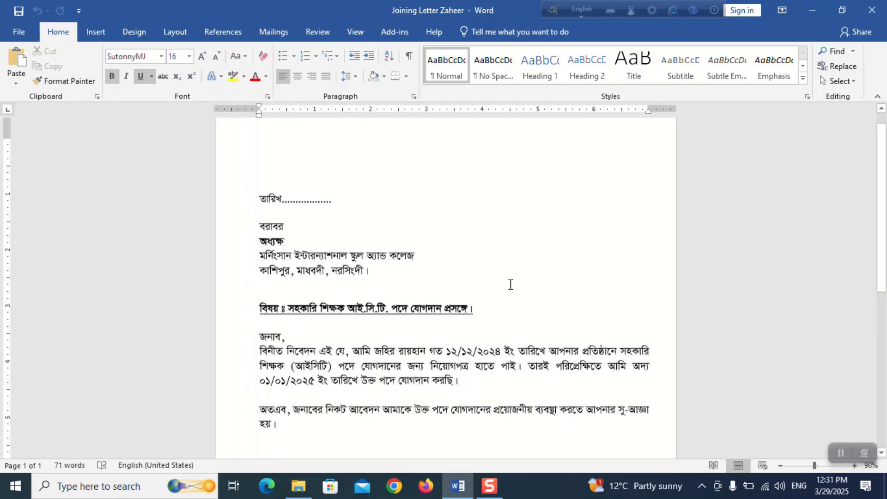
pyautogui.scroll(-4, 510, 273)
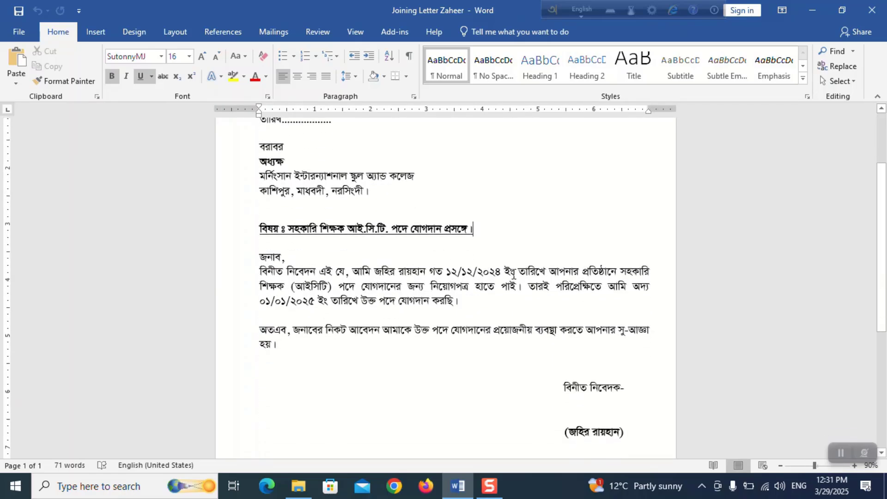
pyautogui.scroll(4, 513, 273)
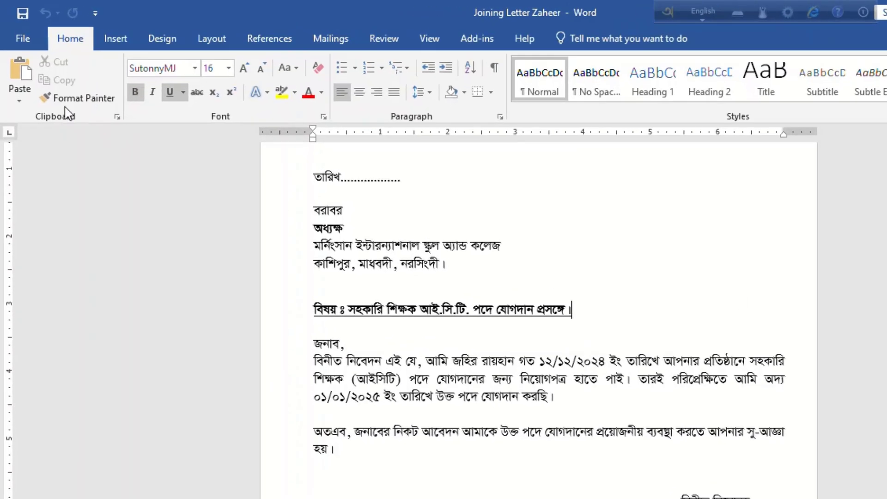
pyautogui.click(27, 40)
pyautogui.click(29, 116)
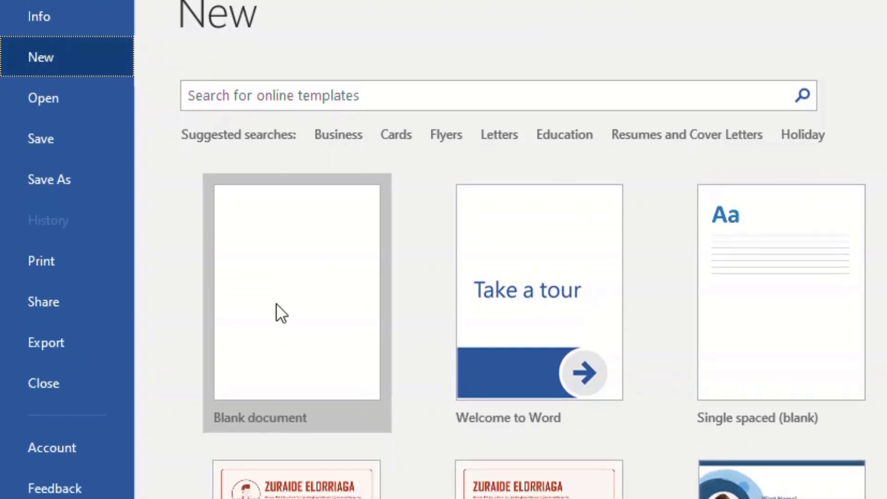
pyautogui.click(274, 298)
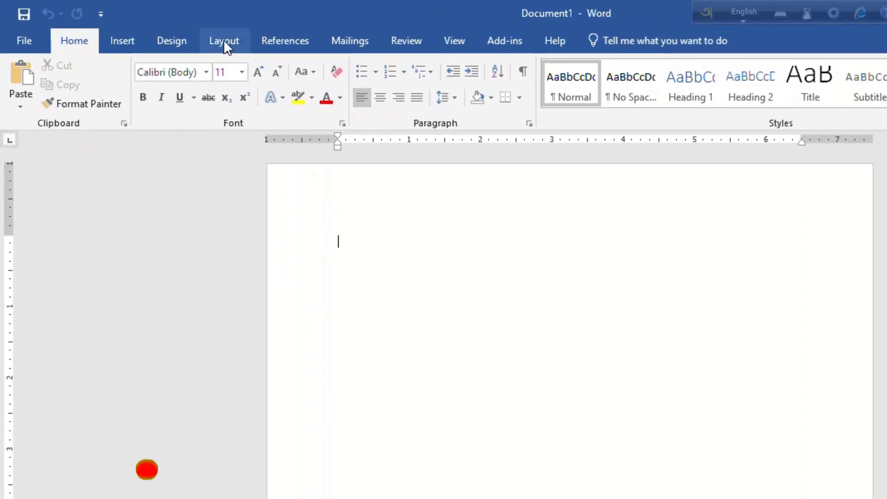
# In Page Setup, choose A4 paper and a 0.7-inch right margin, keeping the other margins at 1 inch.
pyautogui.click(225, 41)
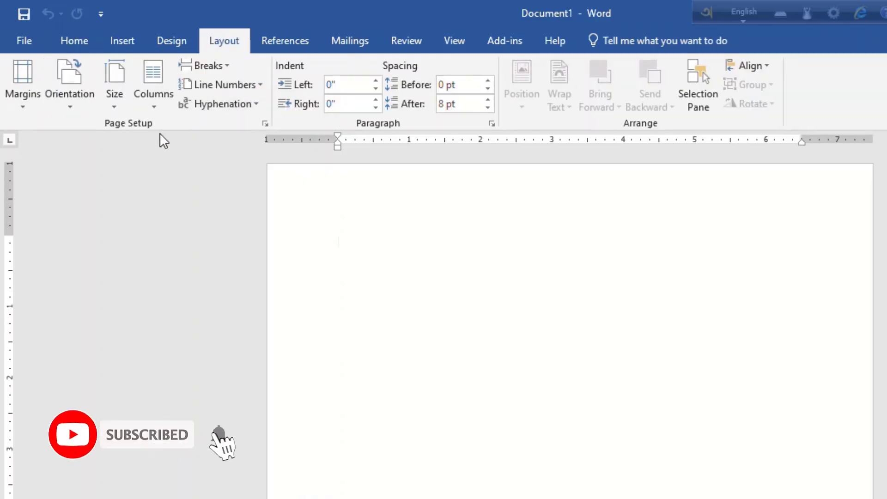
pyautogui.click(266, 123)
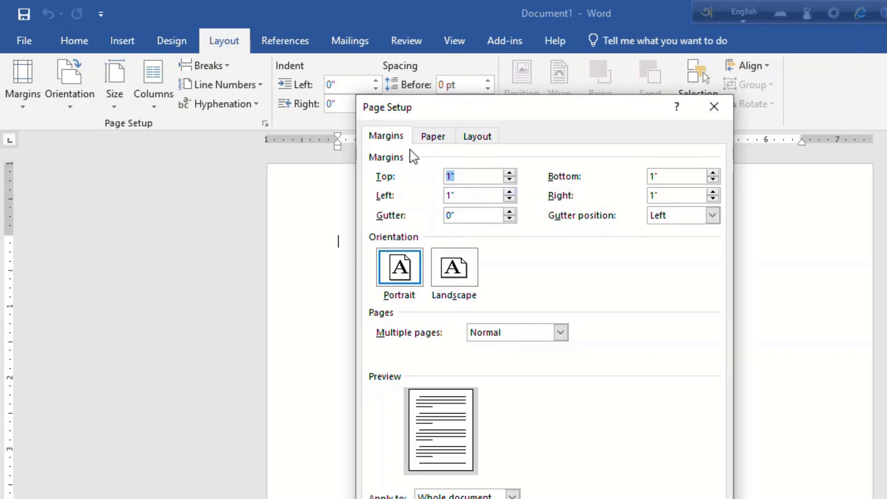
pyautogui.click(470, 175)
pyautogui.click(673, 176)
pyautogui.click(494, 195)
pyautogui.press('BackSpace')
pyautogui.doubleClick(678, 199)
pyautogui.write('.7')
pyautogui.click(433, 136)
pyautogui.click(480, 177)
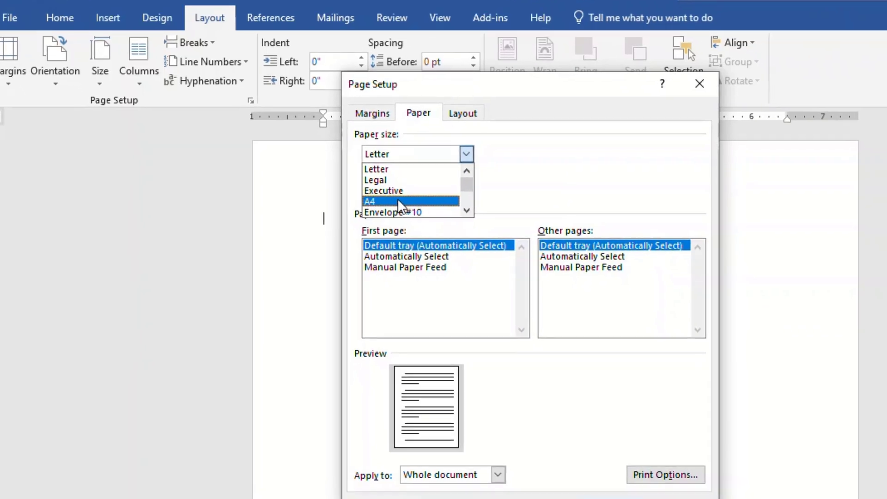
pyautogui.click(406, 223)
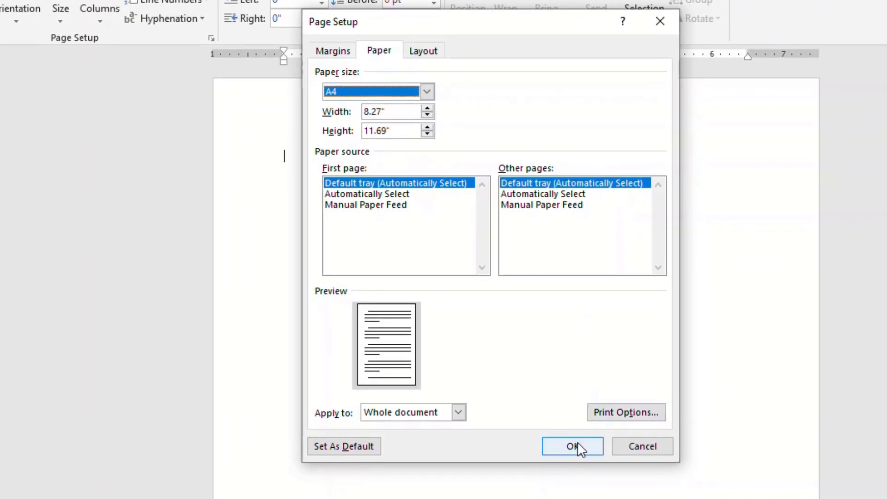
pyautogui.click(574, 448)
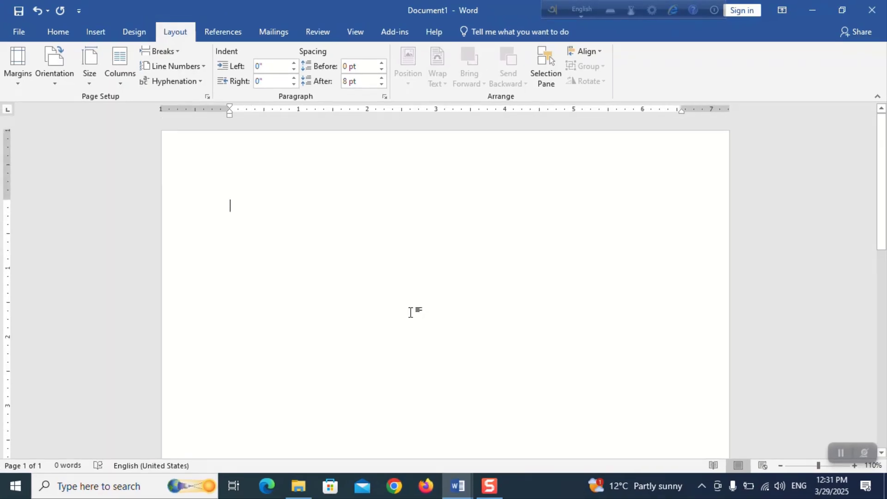
# Select all and set the font to SutonnyMJ at 16 pt.
pyautogui.hotkey('ctrl', 'a')
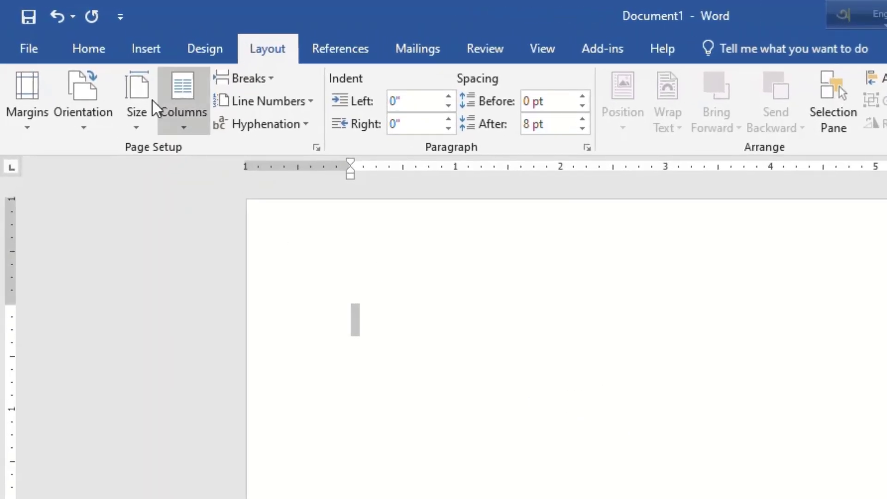
pyautogui.click(91, 49)
pyautogui.click(215, 85)
pyautogui.press('BackSpace')
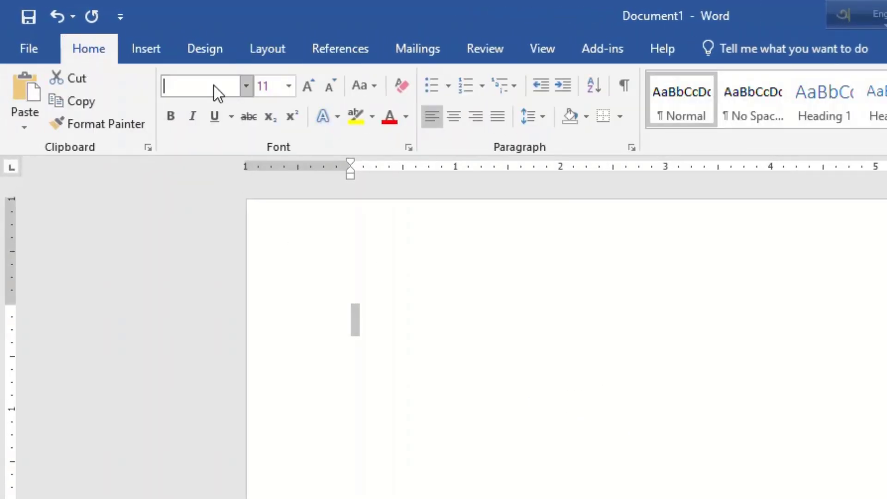
pyautogui.write('SutonnyMJ')
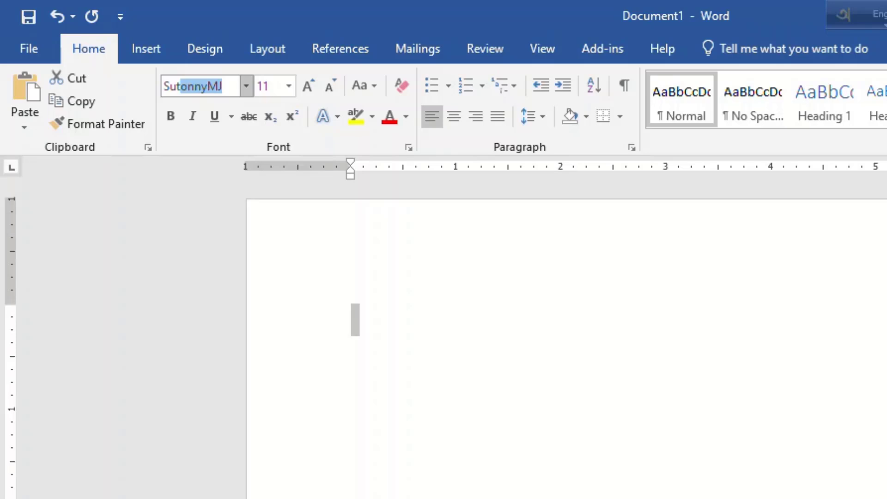
pyautogui.press('Return')
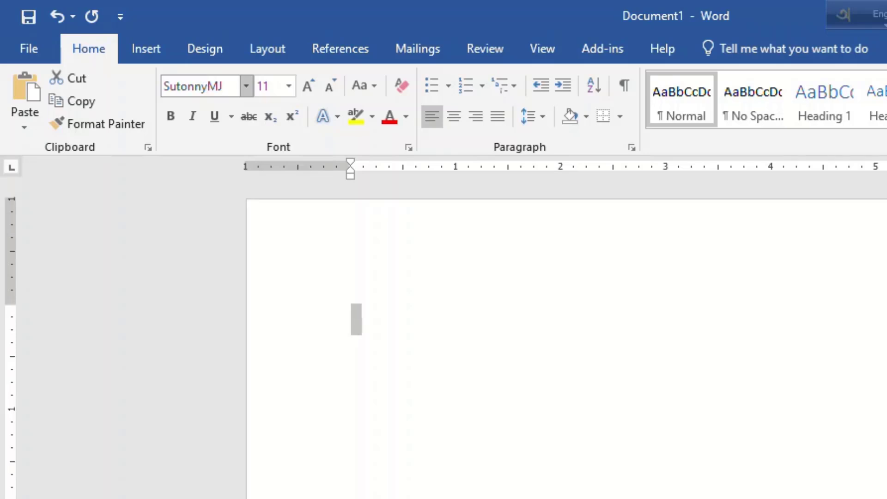
pyautogui.click(303, 85)
pyautogui.click(303, 84)
pyautogui.click(304, 84)
pyautogui.click(285, 87)
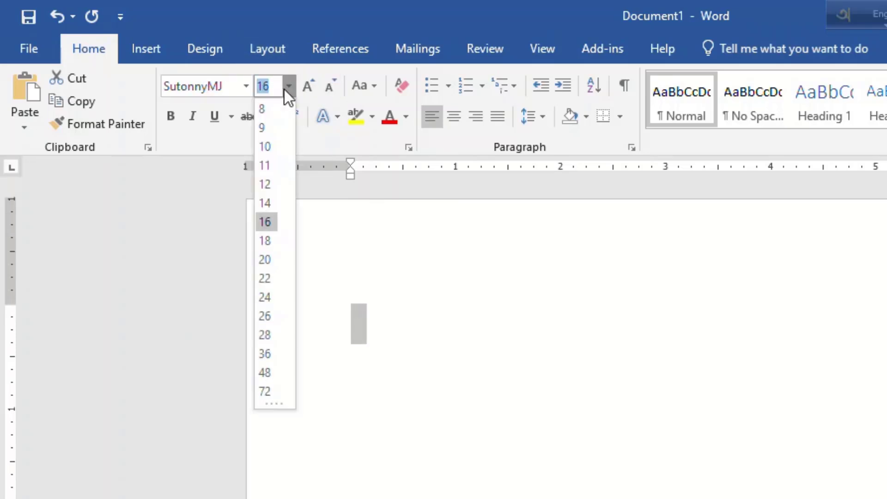
pyautogui.click(285, 87)
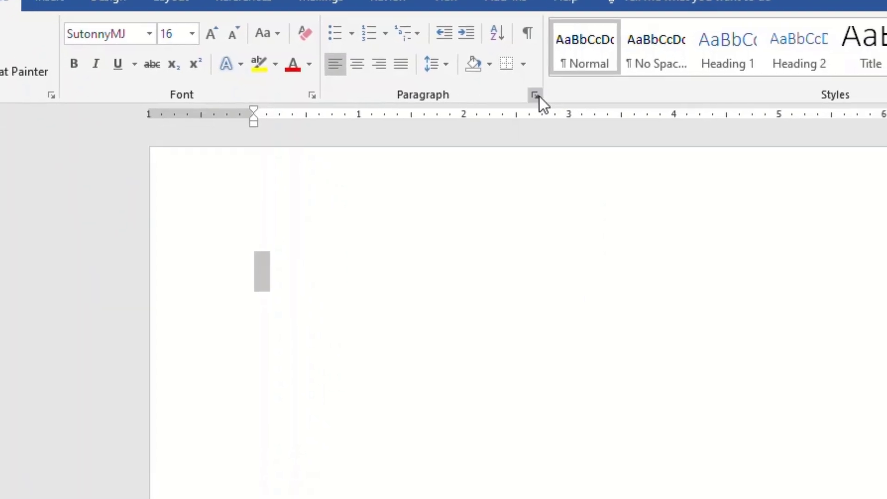
# Set paragraph spacing after to 0 pt and line spacing to Single.
pyautogui.click(632, 148)
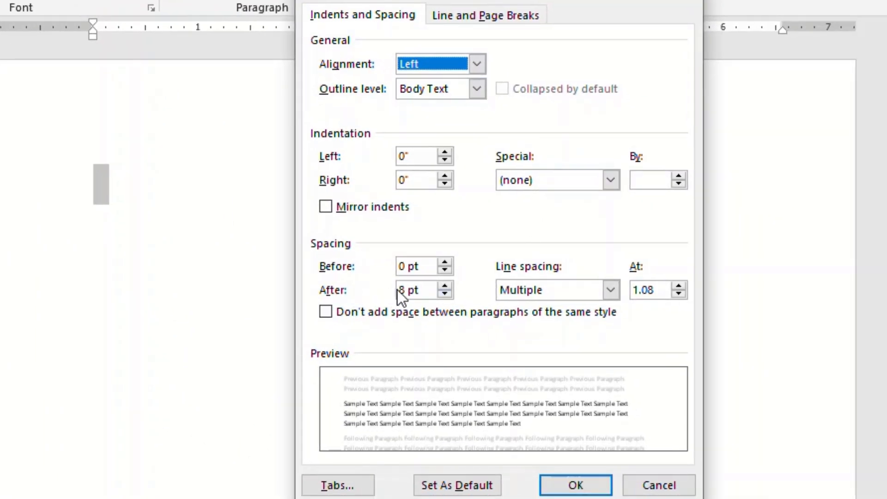
pyautogui.click(446, 294)
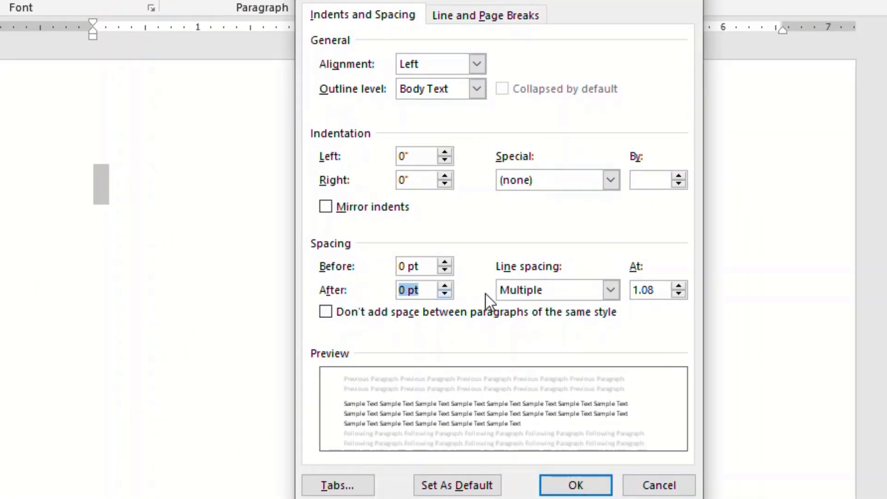
pyautogui.click(542, 290)
pyautogui.click(545, 307)
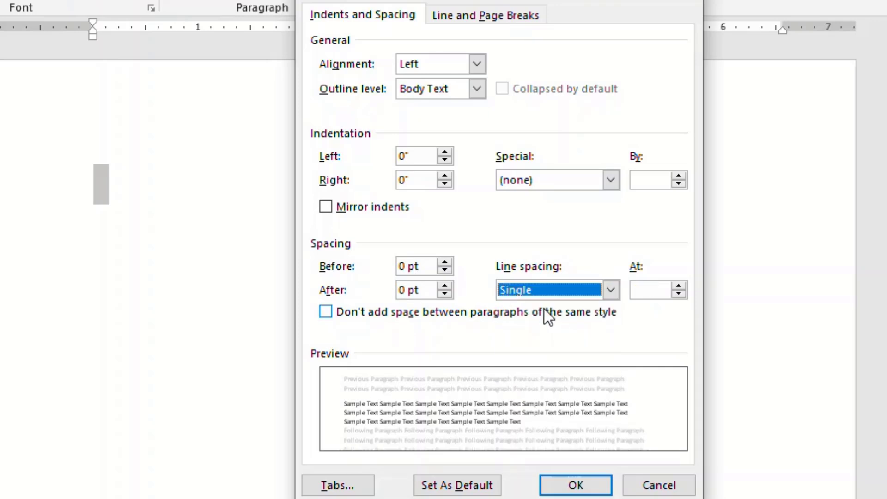
pyautogui.click(600, 491)
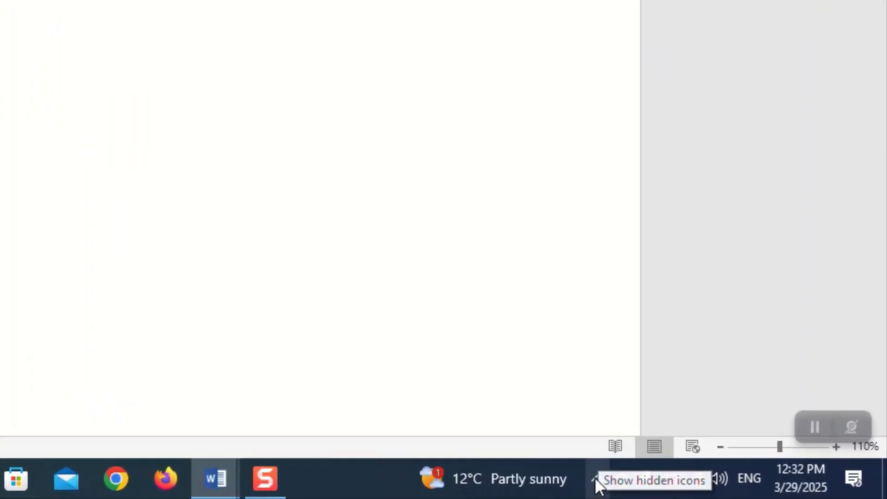
# Enable Bengali input with the Bijoy Bayanno tray icon and put the cursor on the page.
pyautogui.click(593, 481)
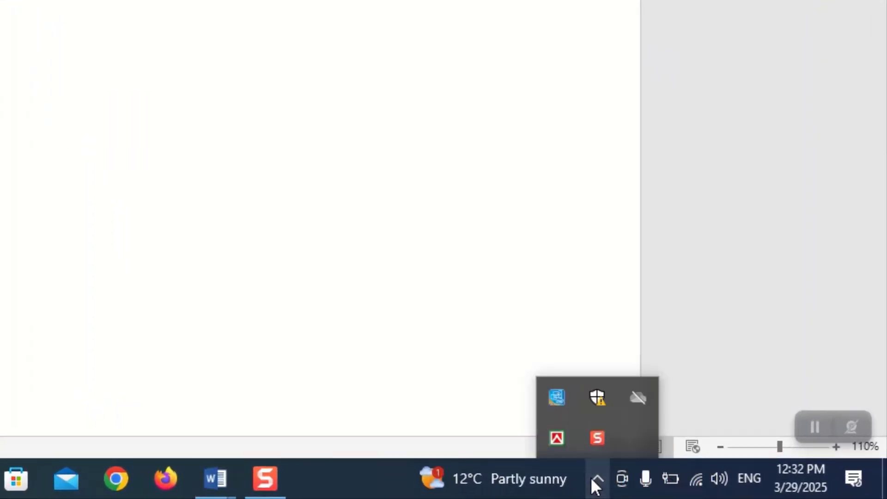
pyautogui.click(556, 431)
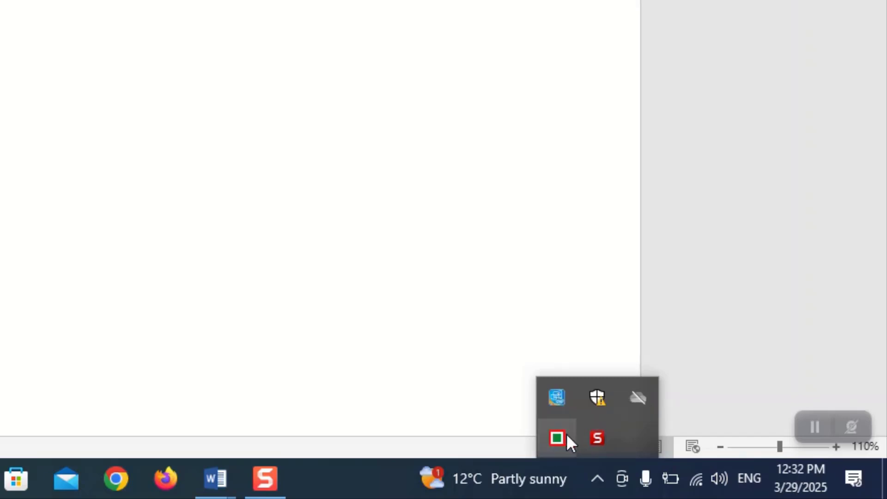
pyautogui.doubleClick(83, 73)
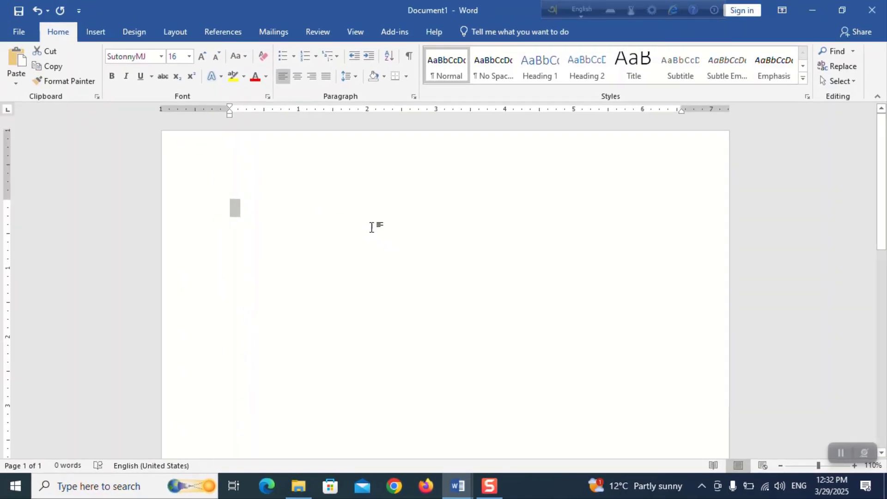
pyautogui.click(49, 64)
pyautogui.scroll(2, 359, 233)
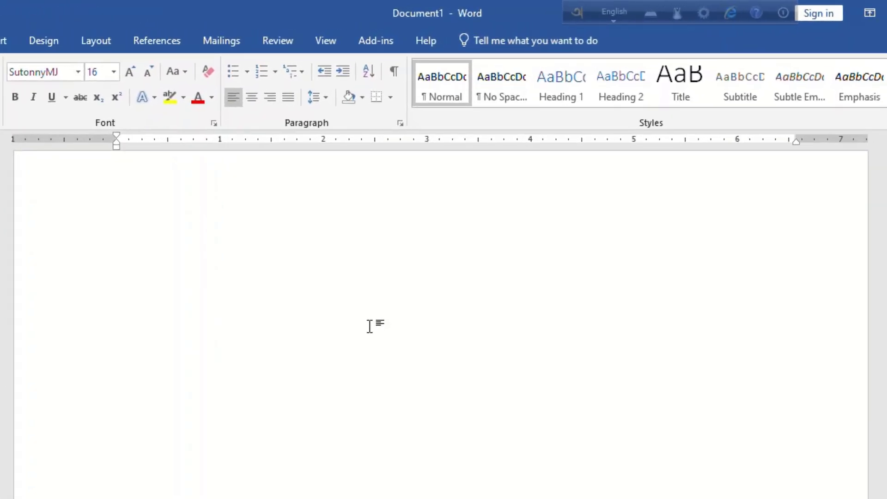
pyautogui.scroll(1, 370, 325)
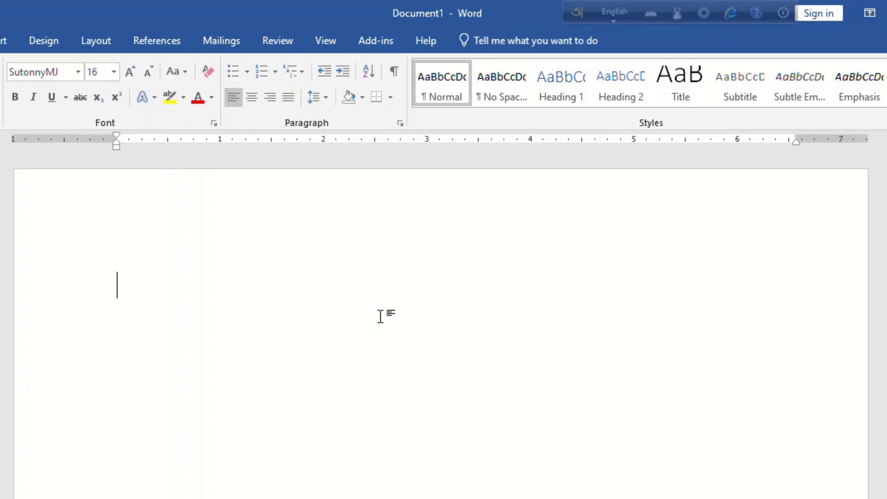
# Type the date line, 'বরাবর অধ্যক্ষ', and the school's name and address.
pyautogui.write('তারিখ')
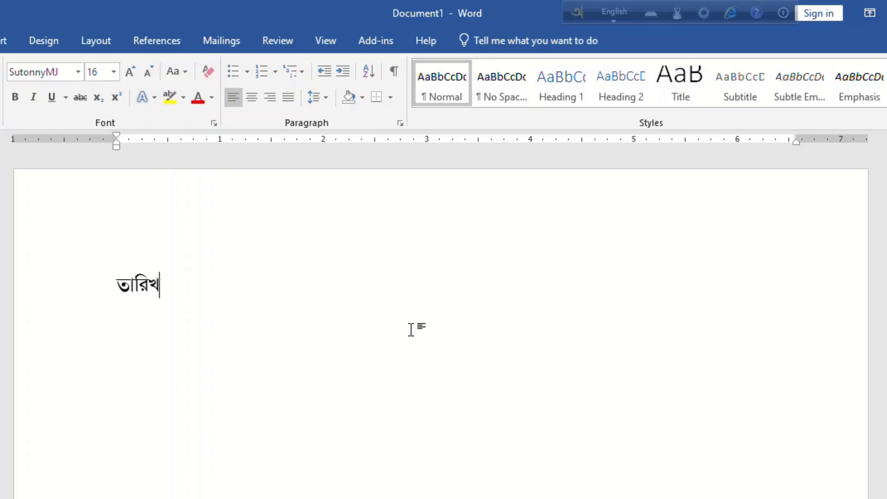
pyautogui.write(' ঃ')
pyautogui.write(' ................ ')
pyautogui.write('বরাবর ')
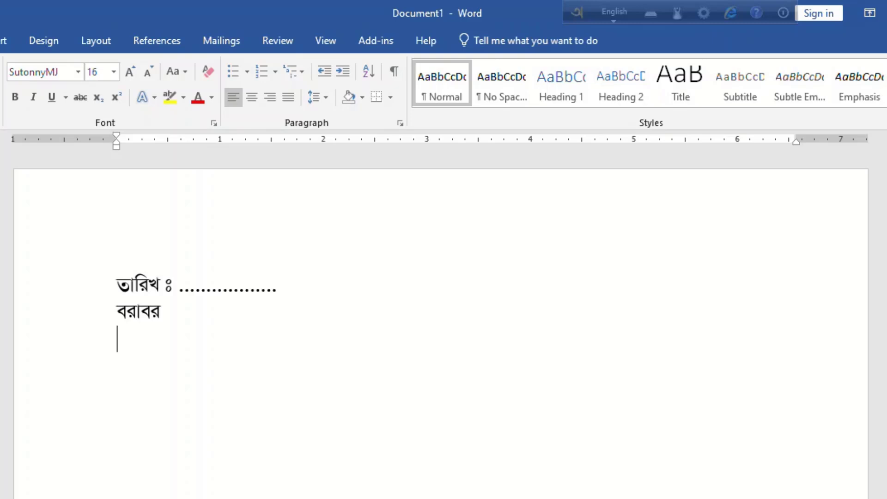
pyautogui.write('অধ্যক্ষ')
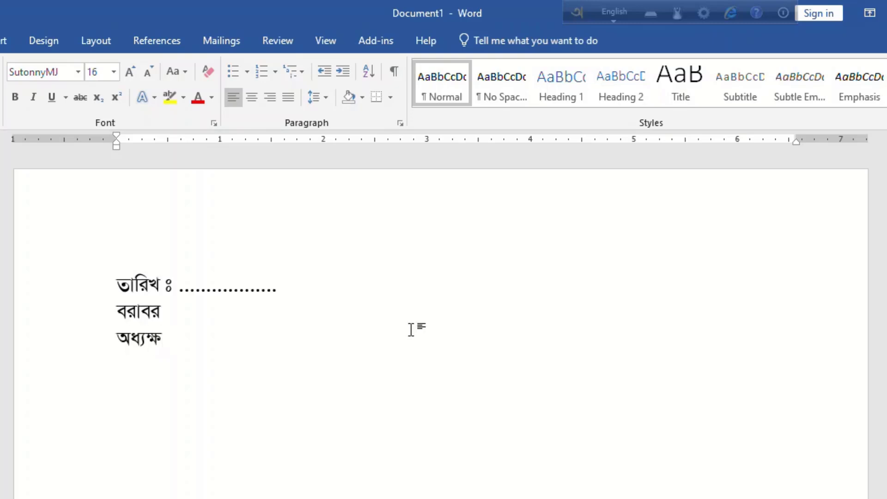
pyautogui.press('Return')
pyautogui.write('মর্নিংসান ইন্টারন্যাশনাল স্কুল এন্ড কলেজ ')
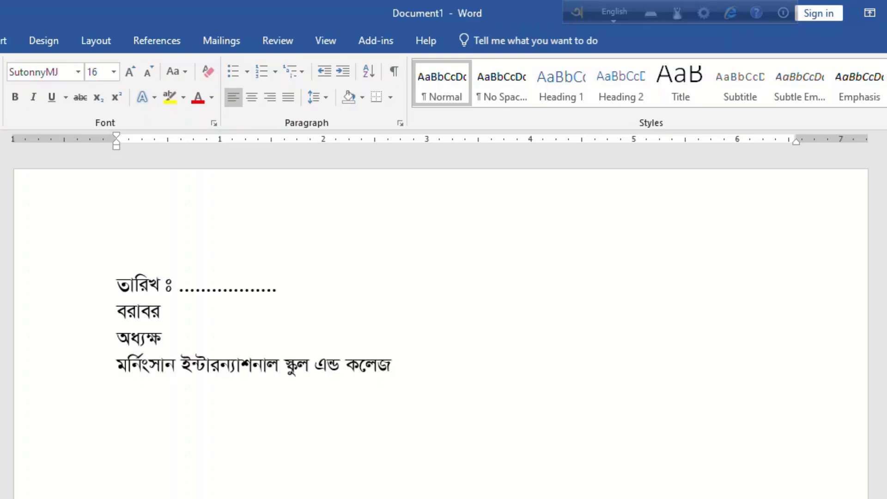
pyautogui.write('কাশিপুর, মাধবদী, নরসিংদী।')
# Type the subject 'বিষয় ঃ সহকারি শিক্ষক (আইসিটি) পদে যোগদান প্রসঙ্গে।', a blank line, then 'জনাব'.
pyautogui.scroll(-1, 412, 331)
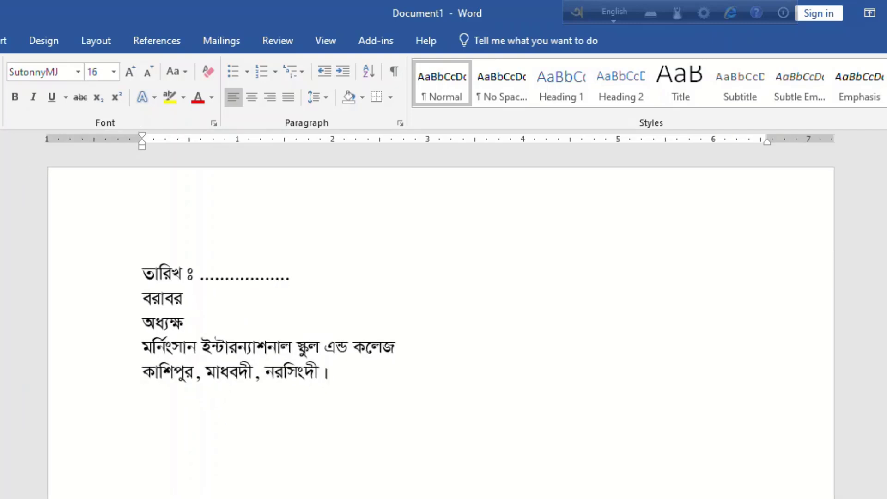
pyautogui.write('বিষয় ঃ')
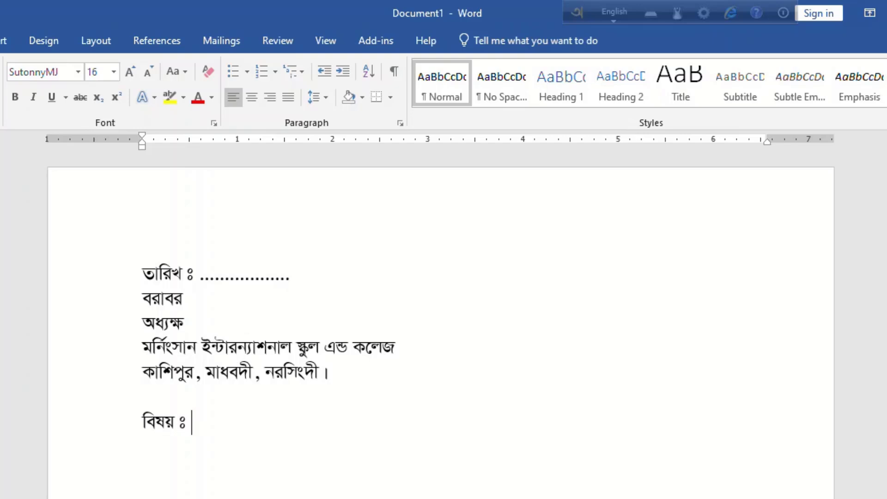
pyautogui.write(' সহকারি শিক্ষক (আইসিটি) পদে যোগদান প্রসঙ্গে।')
pyautogui.press('Return')
pyautogui.scroll(-2, 401, 343)
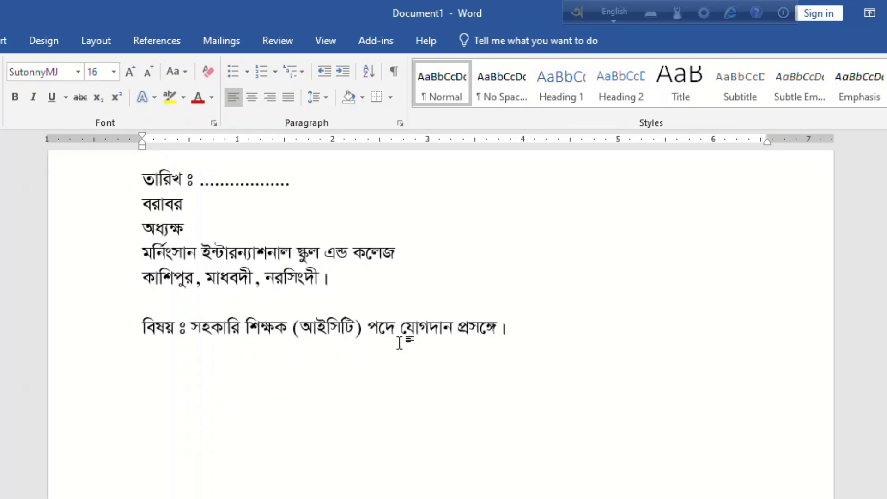
pyautogui.press('Return')
pyautogui.write('জনাব')
# Add a comma after জনাব and type the first body paragraph about joining as assistant teacher.
pyautogui.write(',')
pyautogui.press('Return')
pyautogui.write('বিনীত নিবেদন এই যে')
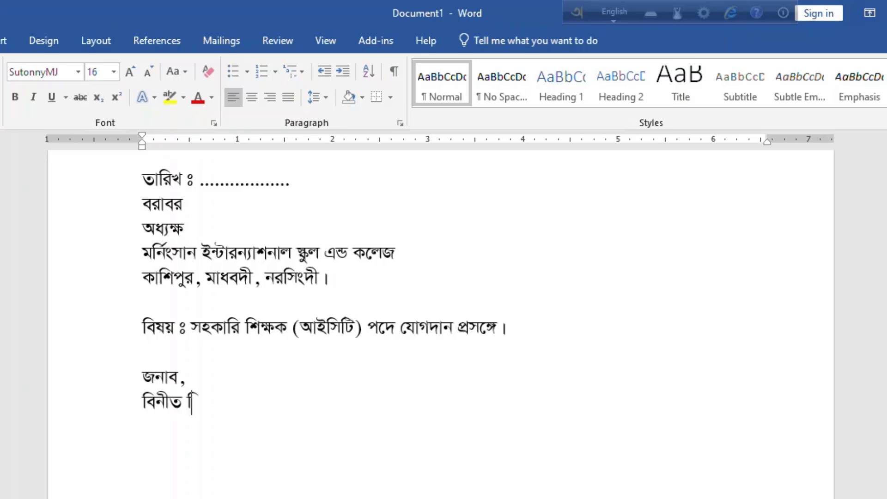
pyautogui.write(', আমি জহির')
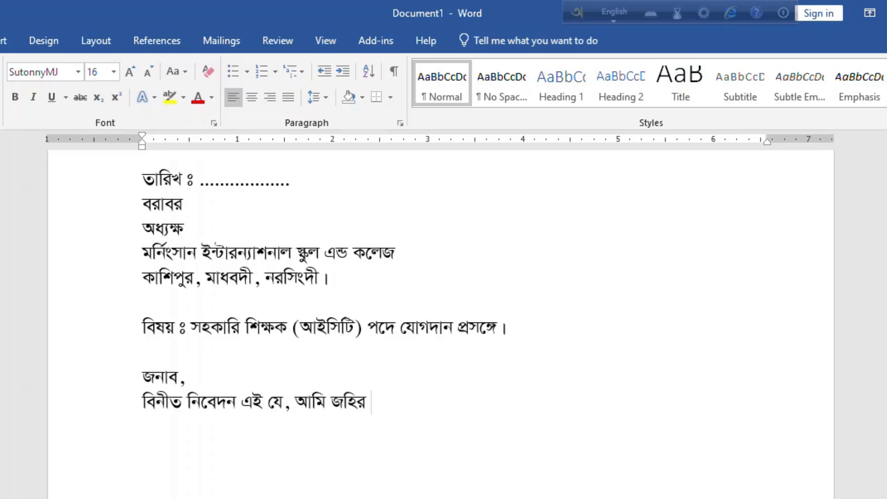
pyautogui.write(' রায়হান গত ১২/')
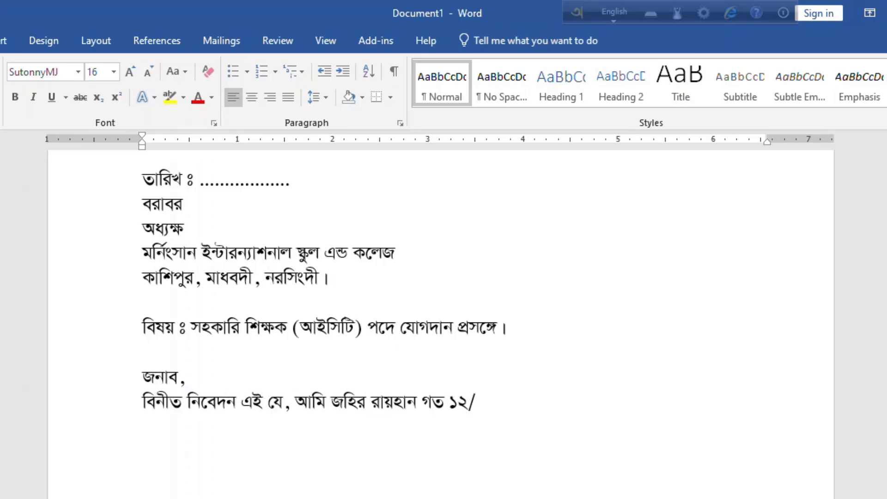
pyautogui.write('১২৮/২০২৪ ইং তারি')
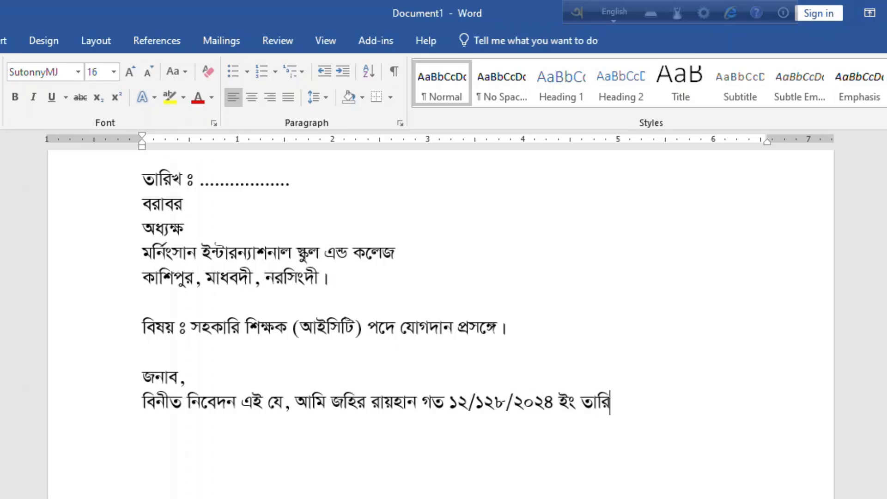
pyautogui.write('খে আপনার প্রতিষ্ঠানে')
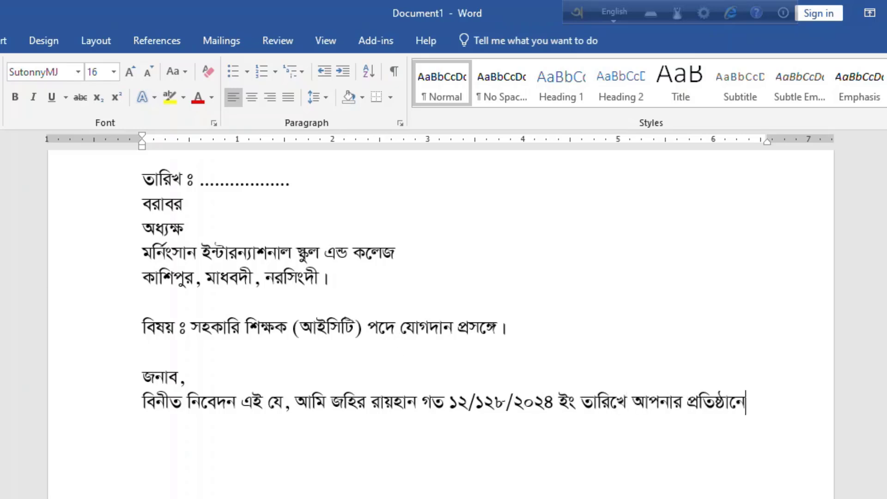
pyautogui.write(' সহকারি শিক্ষক (আইসিটি')
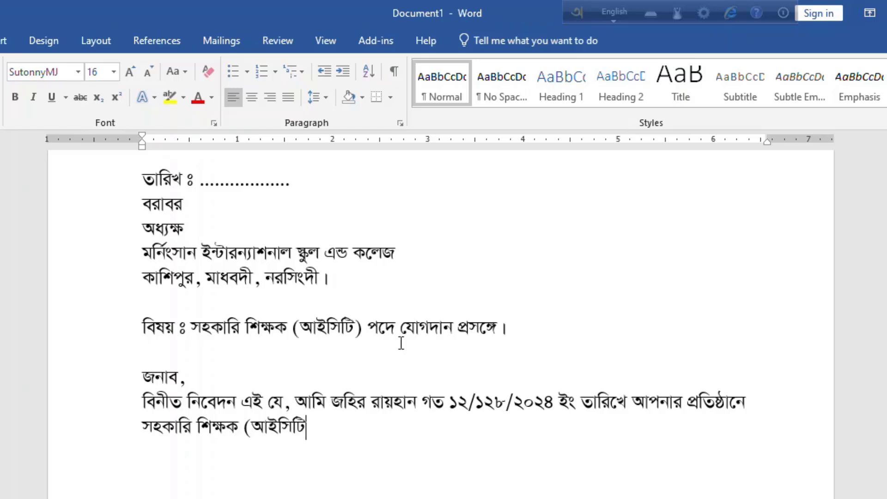
pyautogui.write(') পদে যোগদানের জন্য নিয়োগপত্র')
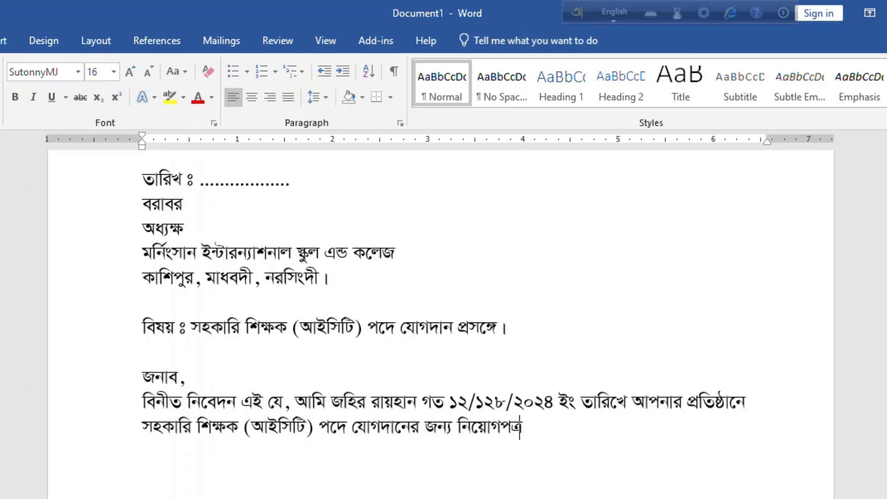
pyautogui.write(' হাতে পাই। তারই পরিপ্রে')
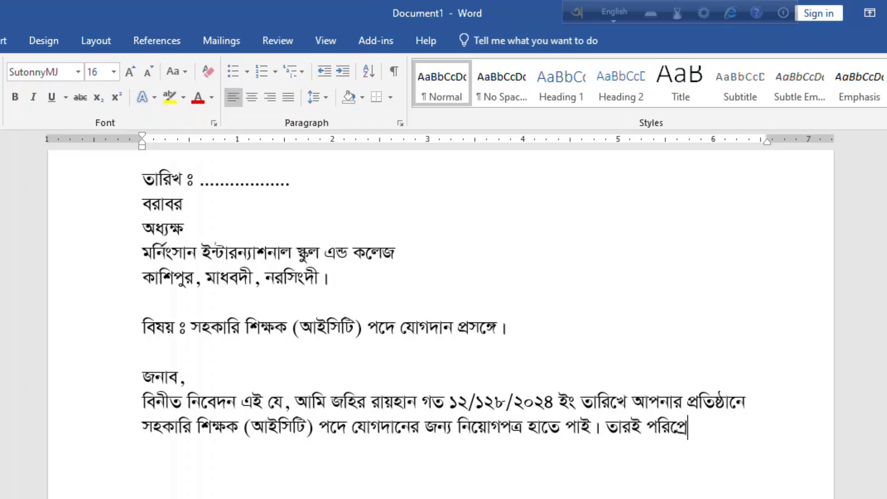
pyautogui.write('ক্ষিতে আমি অদ্য ০১/')
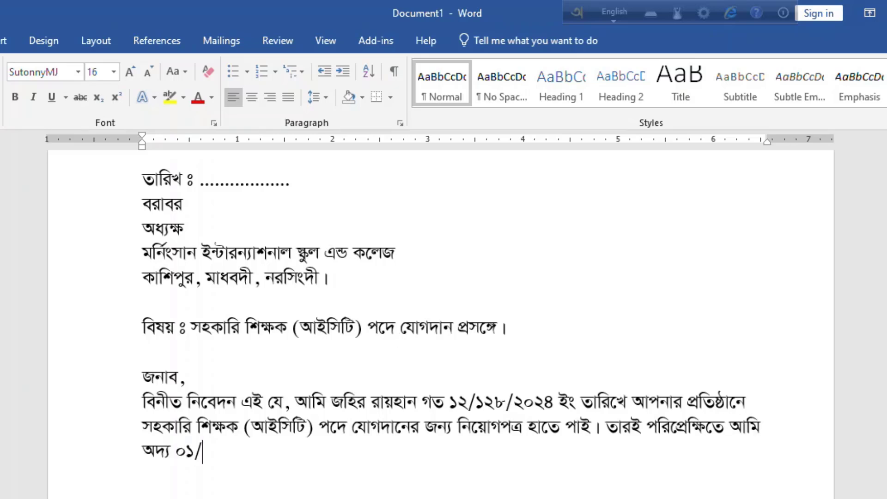
pyautogui.write('০১/২০২৫ ইং তারিখে উক্ত পদে যোগদান করা')
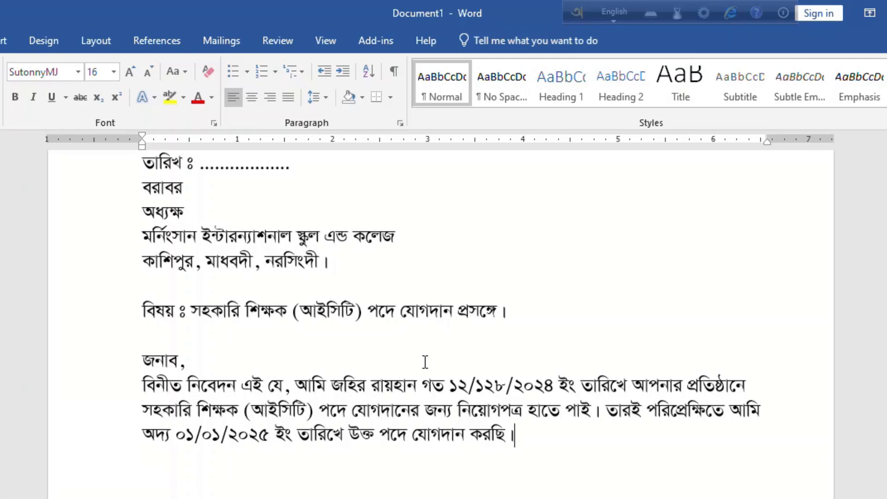
pyautogui.scroll(-2, 407, 351)
# Type the request paragraph beginning 'অতএব, জনাবের নিকট আমার আবেদন'.
pyautogui.press('Return')
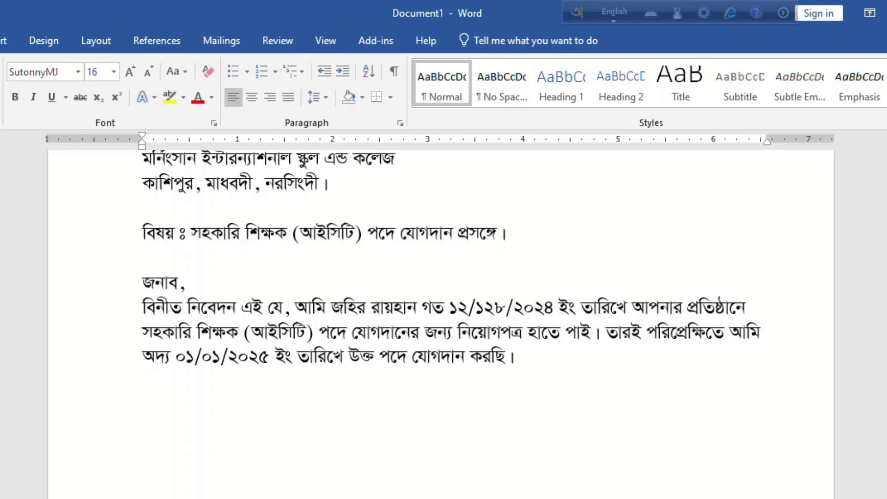
pyautogui.write('অতএব, জনাবের ')
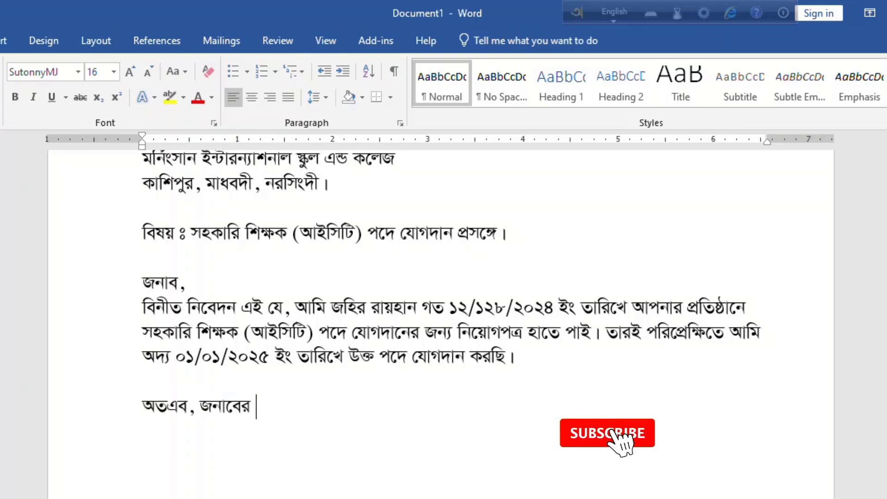
pyautogui.write('নিকট আমার')
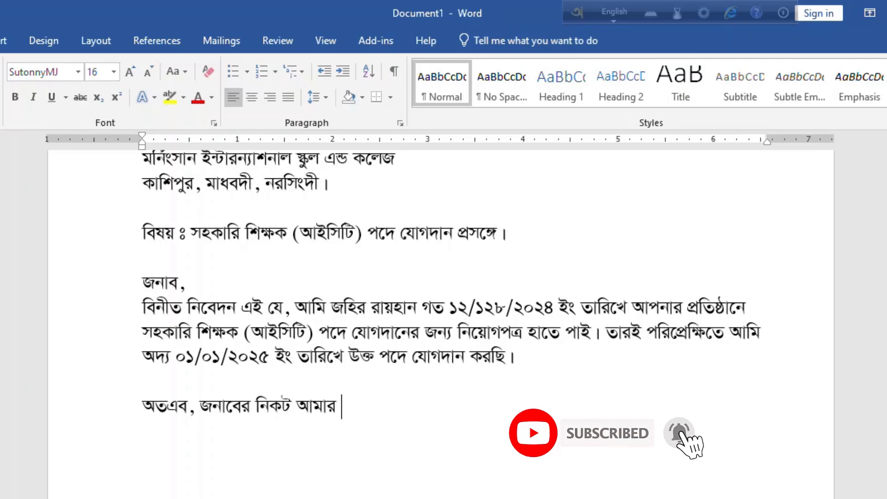
pyautogui.press('BackSpace')
pyautogui.press('BackSpace')
pyautogui.press('BackSpace')
pyautogui.press('BackSpace')
pyautogui.press('BackSpace')
pyautogui.write('আবেদন আমাকে উক্ত ')
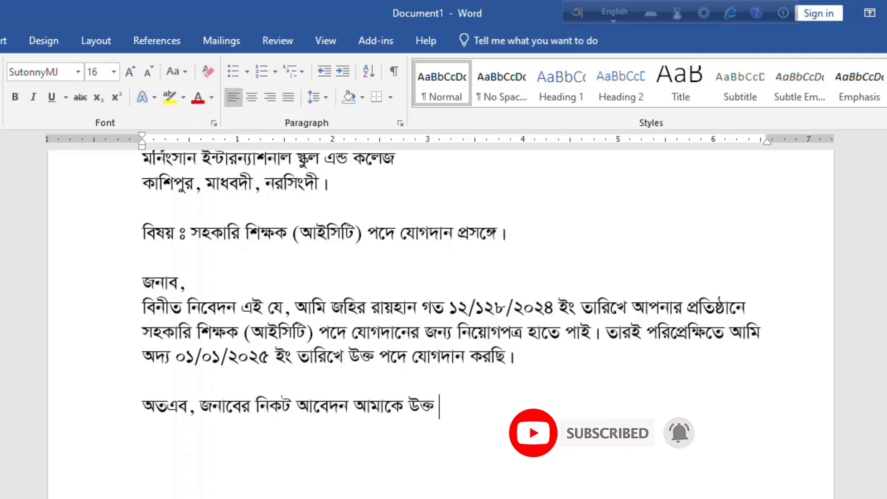
pyautogui.write('পদে যোগদানের প্রয়োজনীয়')
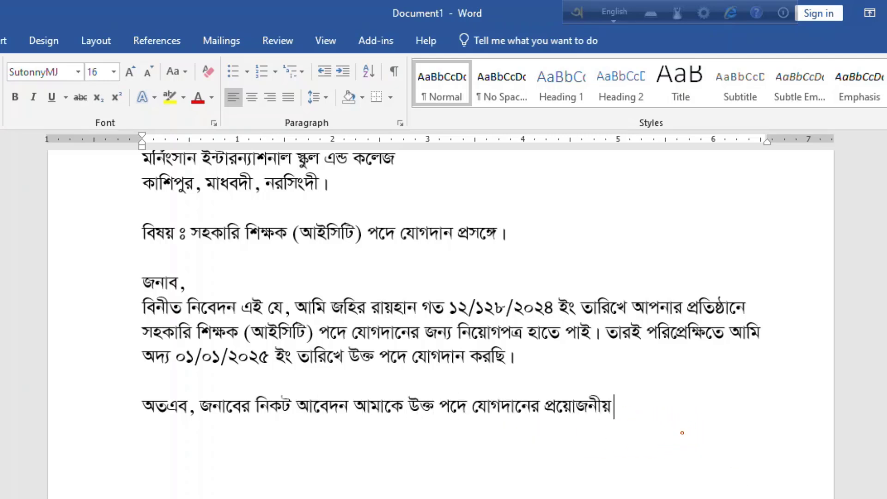
pyautogui.write(' ব্যবস্থা করতে আপনার ')
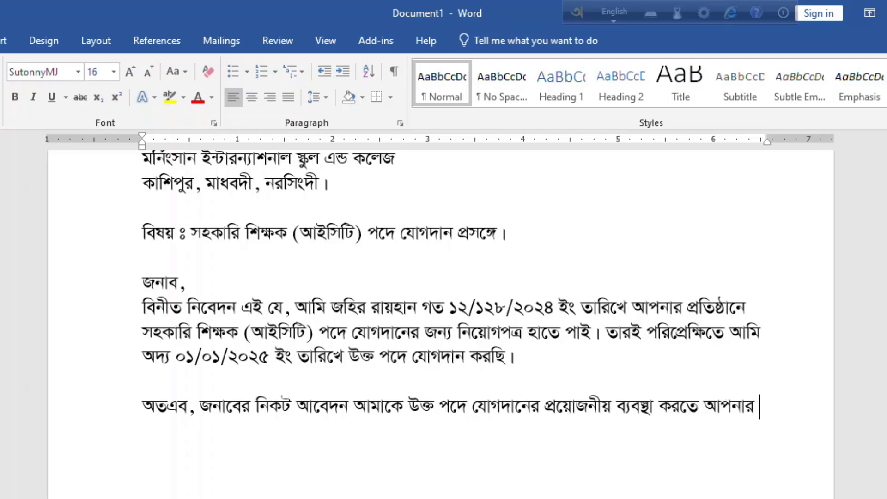
pyautogui.write('সু-আজ্ঞা হয়।')
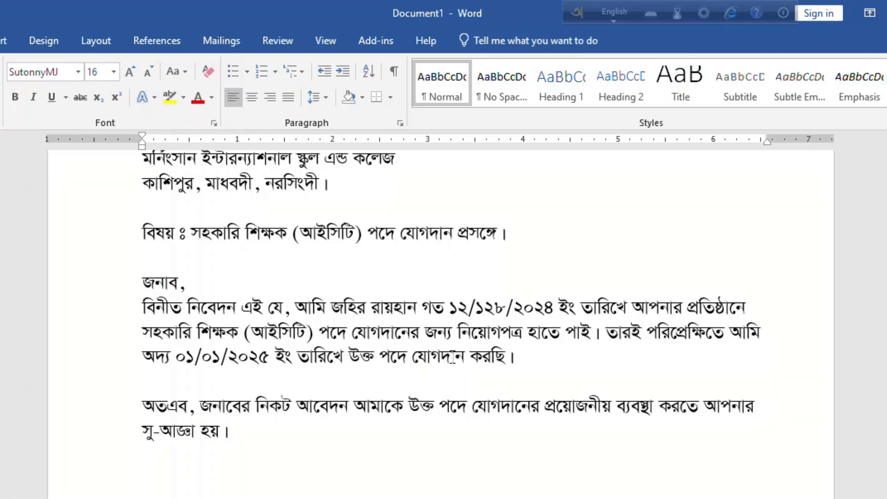
pyautogui.scroll(-1, 392, 349)
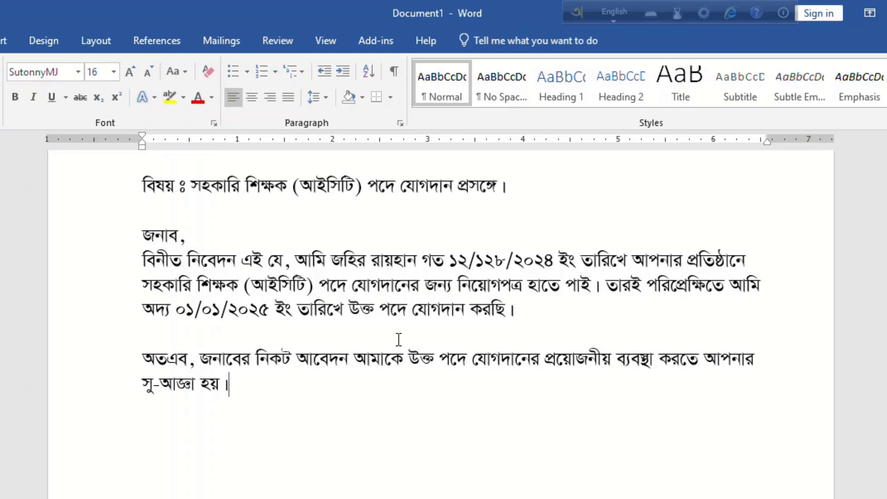
pyautogui.scroll(-1, 378, 327)
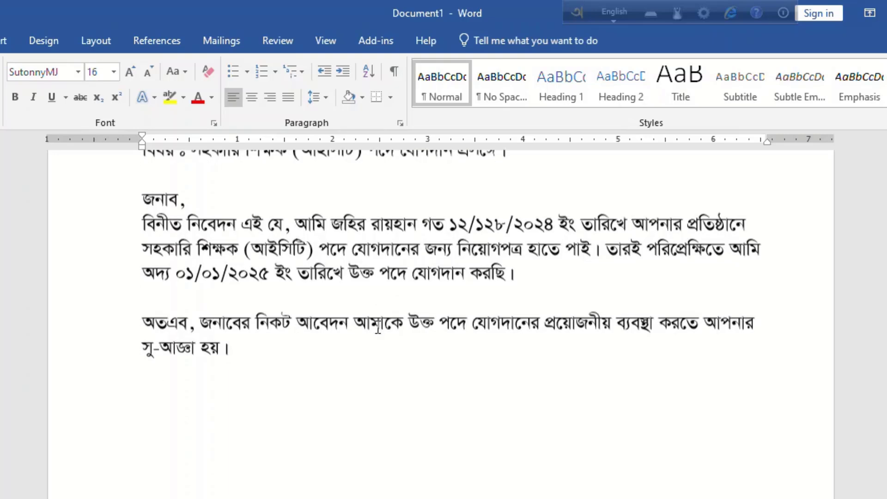
# Add the closing 'বিনীত নিবেদক' followed by the sender's name in brackets.
pyautogui.press('Return')
pyautogui.press('Return')
pyautogui.write('বিনীত')
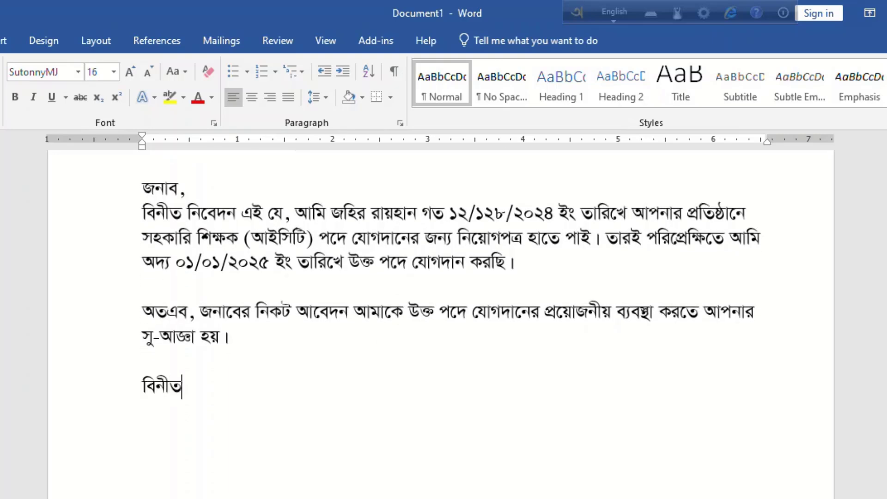
pyautogui.write(' নিবেদক-')
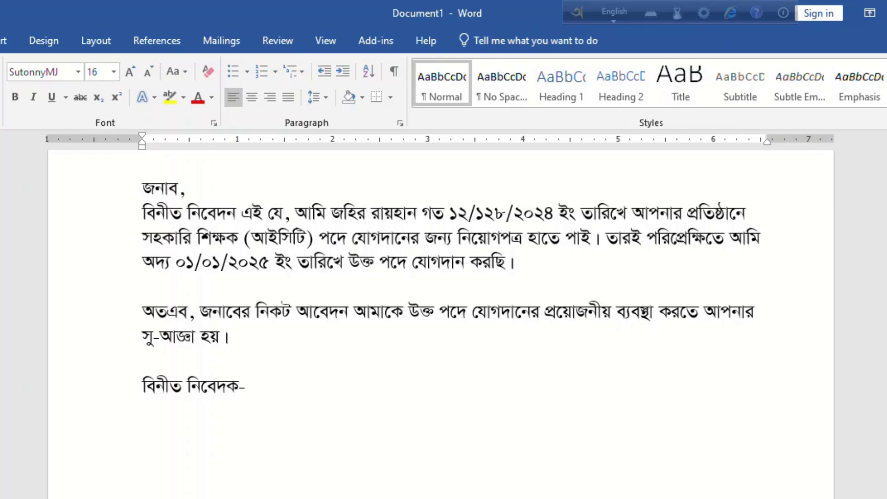
pyautogui.write('(জহির')
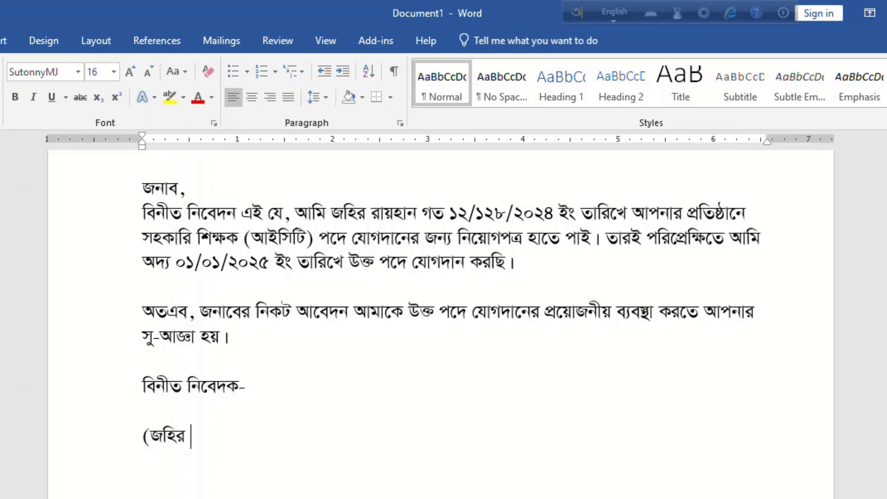
pyautogui.write(' রায়হা')
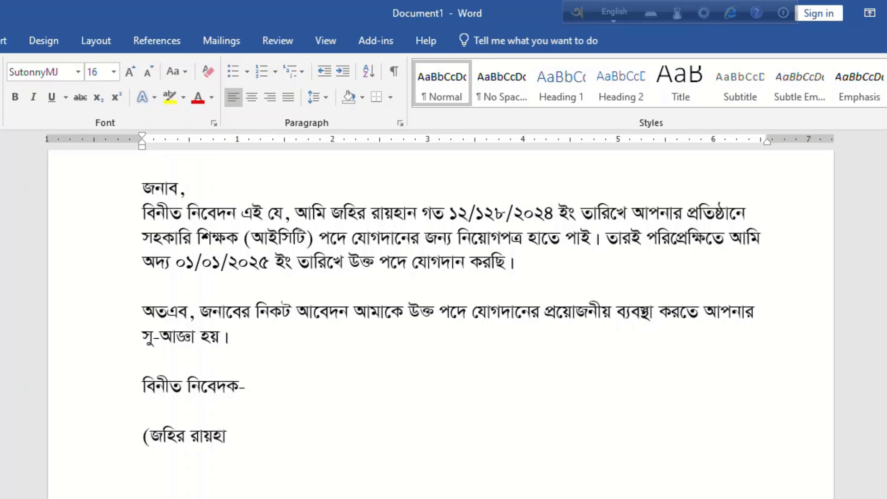
pyautogui.write('ন)')
pyautogui.scroll(2, 363, 332)
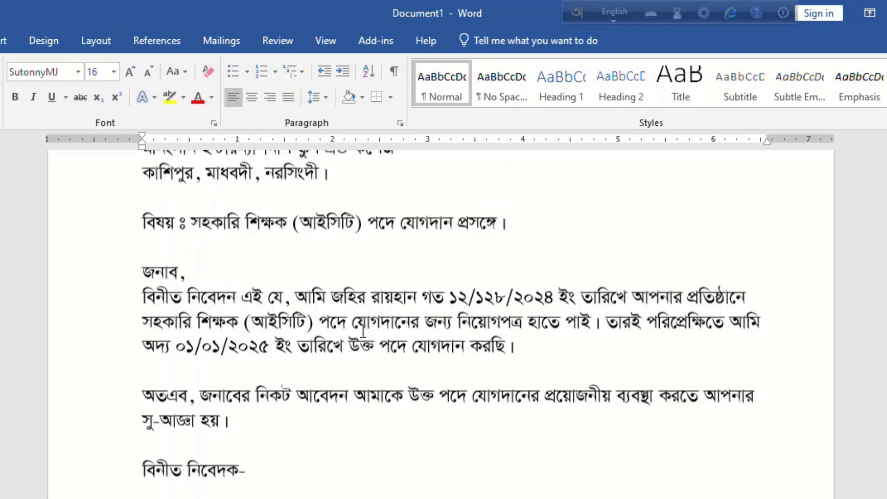
pyautogui.scroll(3, 363, 331)
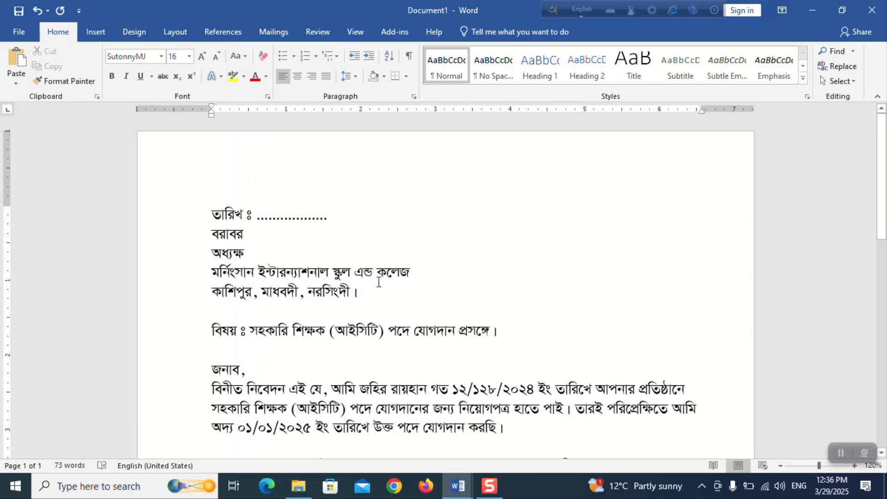
# Insert an empty line at the top, above the date line.
pyautogui.scroll(-2, 361, 240)
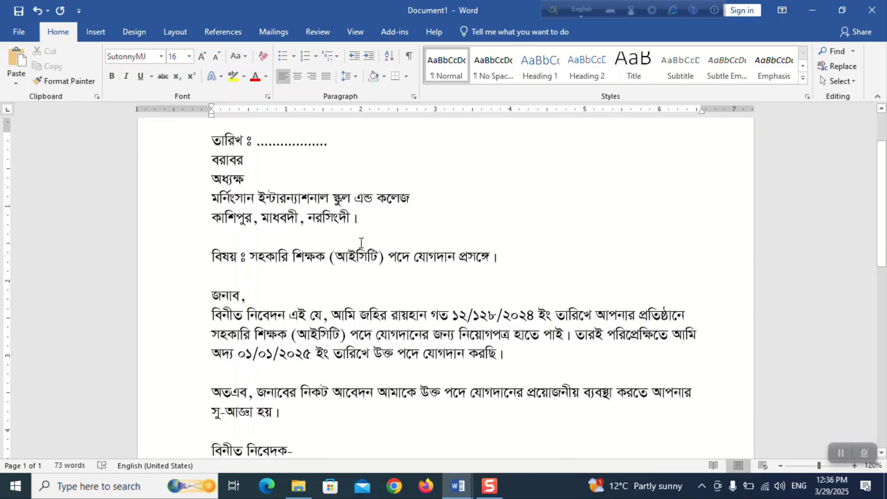
pyautogui.scroll(2, 361, 242)
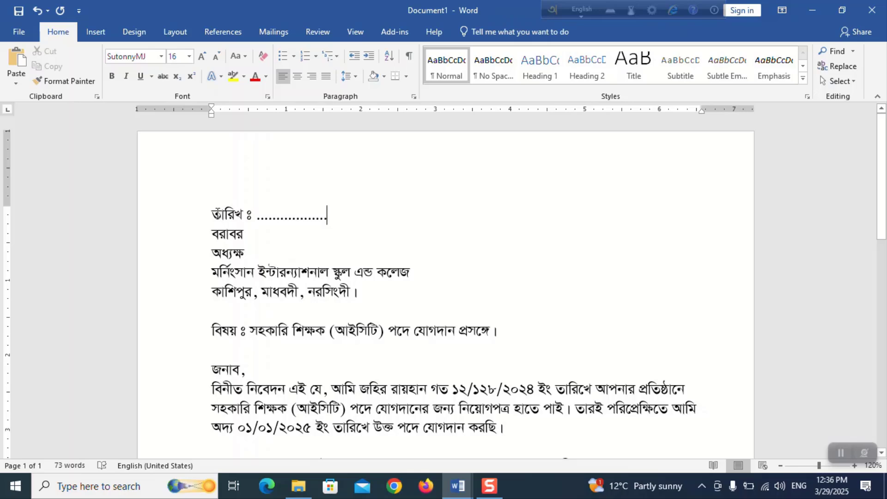
pyautogui.click(213, 215)
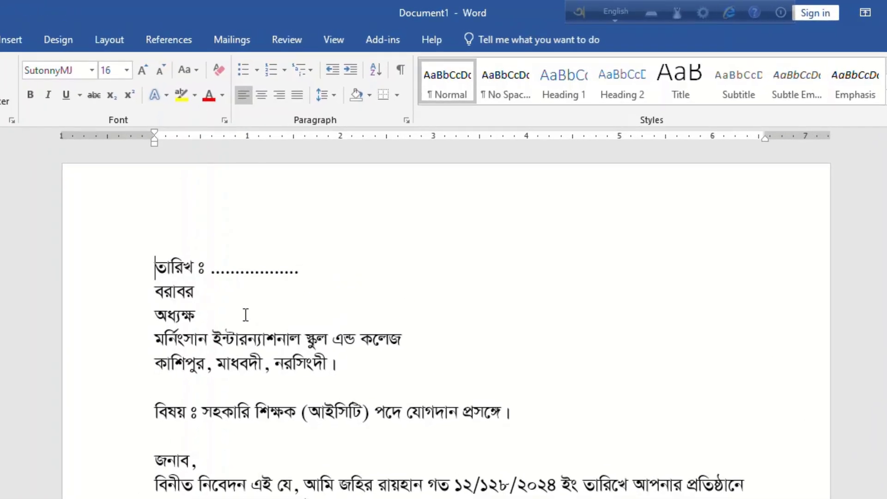
pyautogui.press('Return')
pyautogui.press('Return')
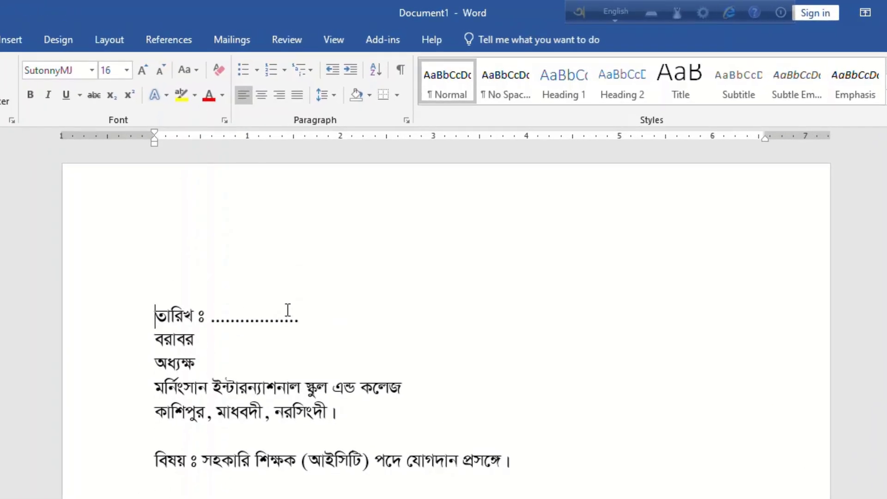
# Make the word অধ্যক্ষ bold and enlarge it to 18 pt.
pyautogui.scroll(-2, 288, 309)
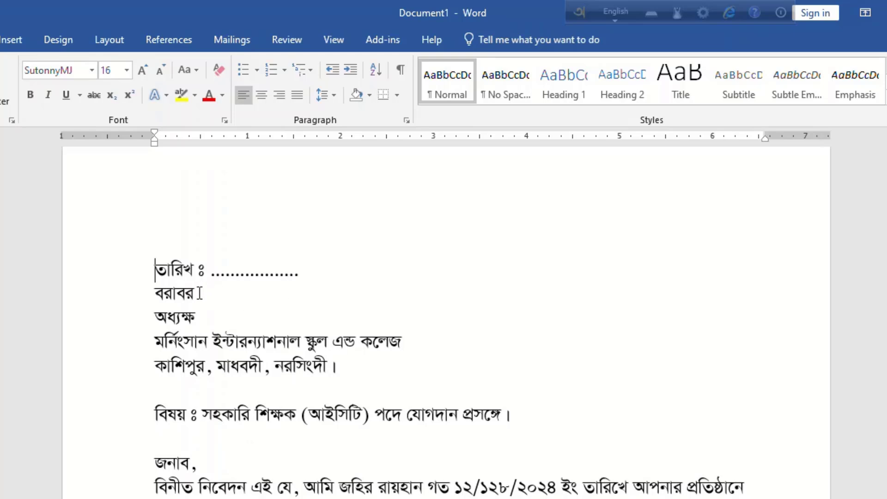
pyautogui.moveTo(200, 293); pyautogui.dragTo(155, 294)
pyautogui.click(199, 319)
pyautogui.moveTo(199, 319); pyautogui.dragTo(154, 324)
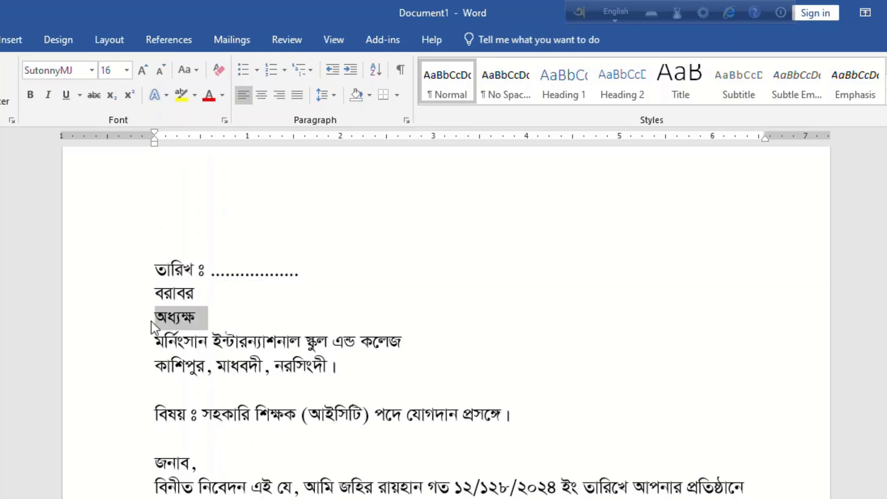
pyautogui.click(31, 95)
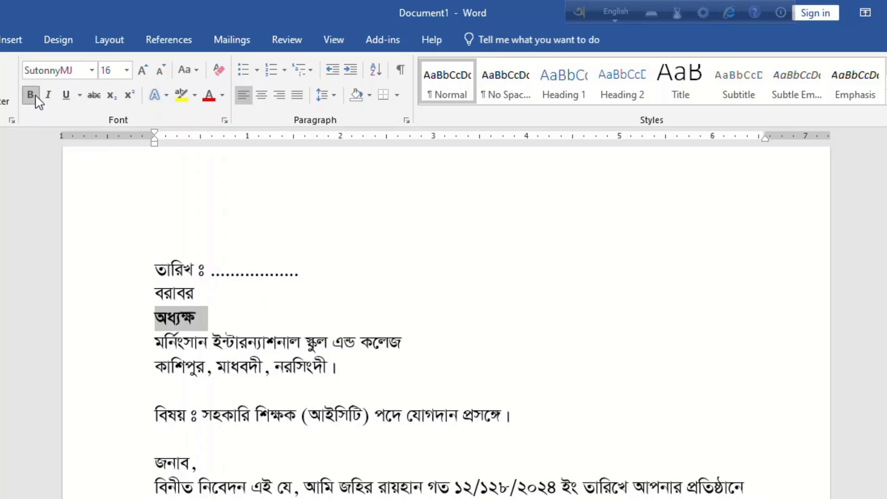
pyautogui.click(141, 69)
pyautogui.click(251, 321)
# Add a blank line above the subject line.
pyautogui.scroll(-1, 259, 304)
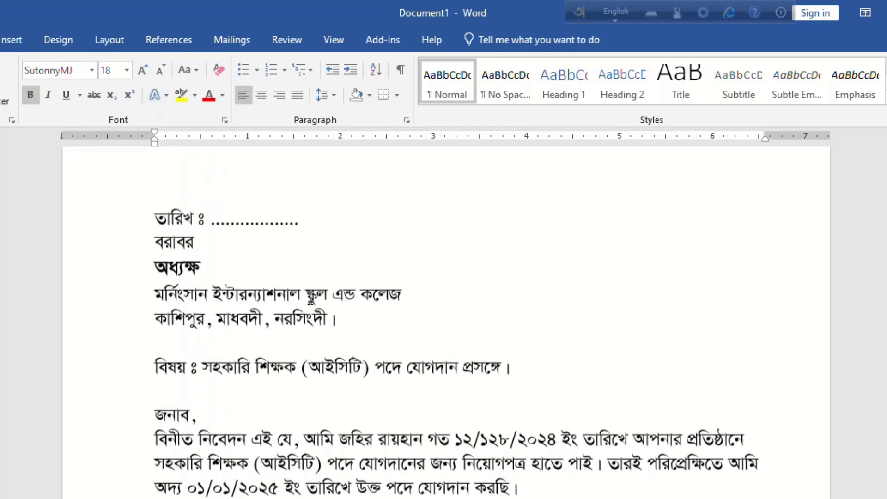
pyautogui.keyDown('ctrl'); pyautogui.scroll(-2, 222, 363); pyautogui.keyUp('ctrl')
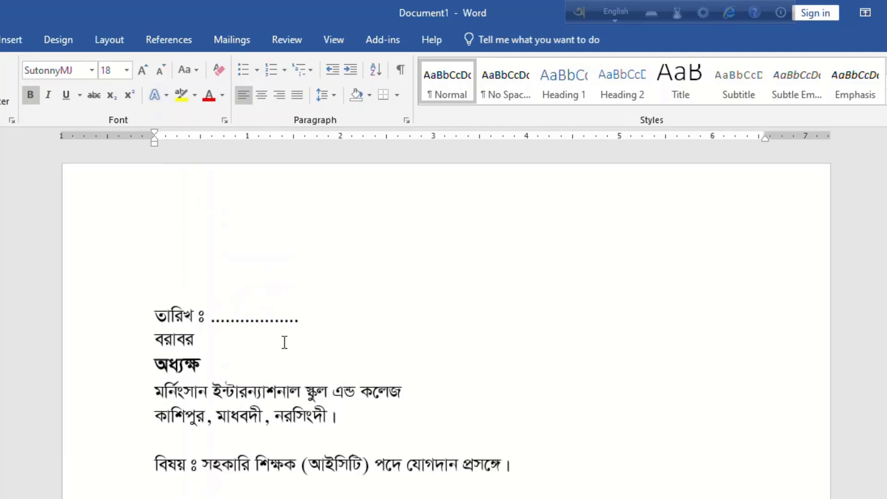
pyautogui.keyDown('ctrl'); pyautogui.scroll(2, 282, 341); pyautogui.keyUp('ctrl')
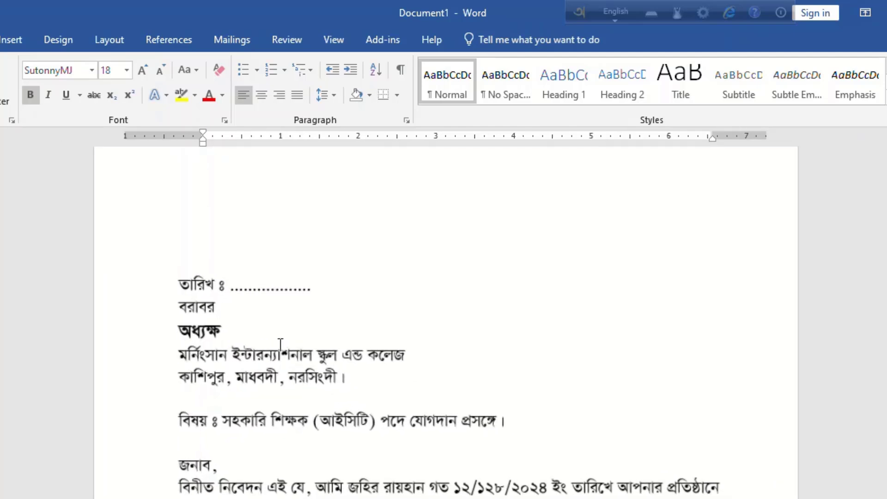
pyautogui.click(215, 400)
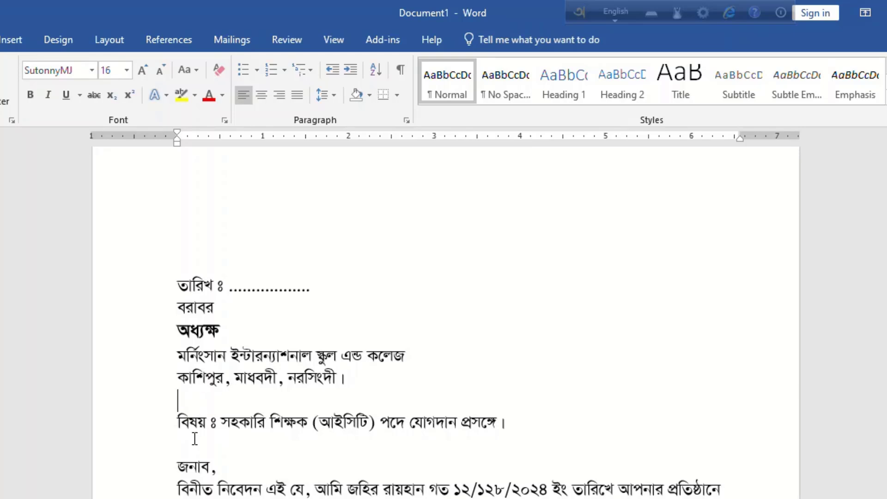
pyautogui.press('Return')
# Make the whole subject line bold at 18 pt.
pyautogui.scroll(-2, 228, 394)
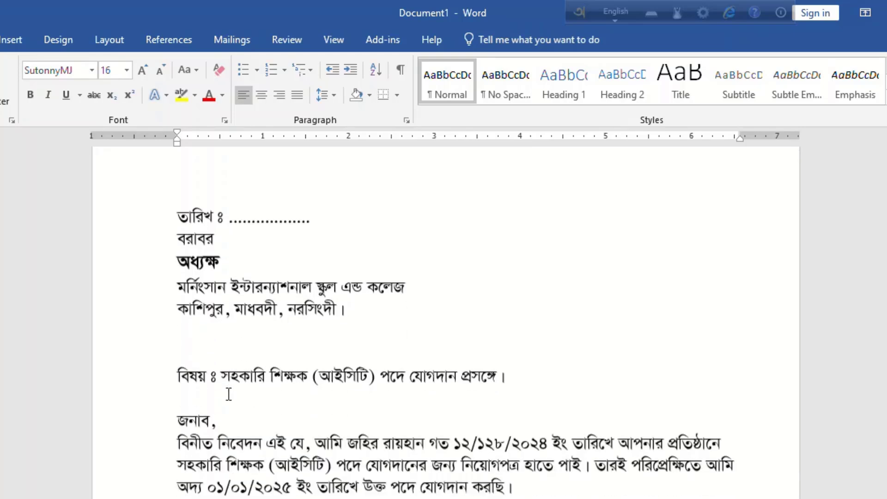
pyautogui.moveTo(524, 363); pyautogui.dragTo(177, 362)
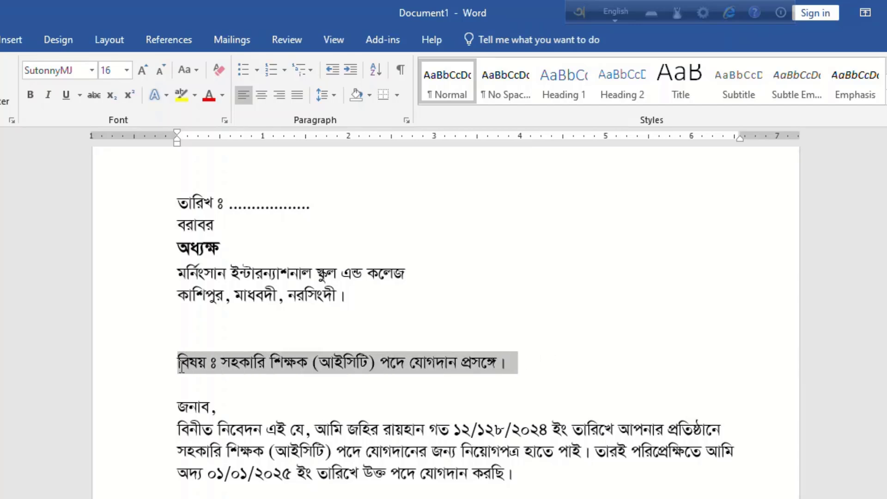
pyautogui.click(144, 67)
pyautogui.click(30, 95)
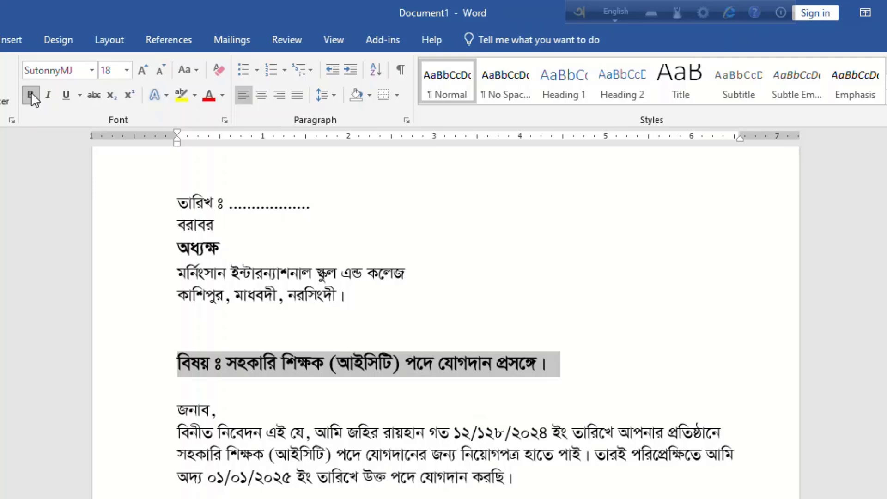
pyautogui.click(406, 328)
pyautogui.scroll(-3, 406, 324)
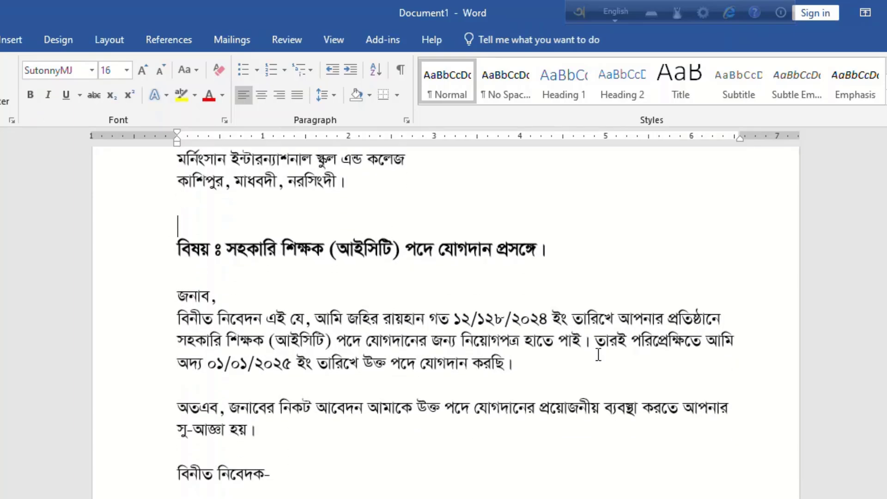
# Justify the two body paragraphs.
pyautogui.moveTo(174, 307); pyautogui.dragTo(512, 398)
pyautogui.click(430, 332)
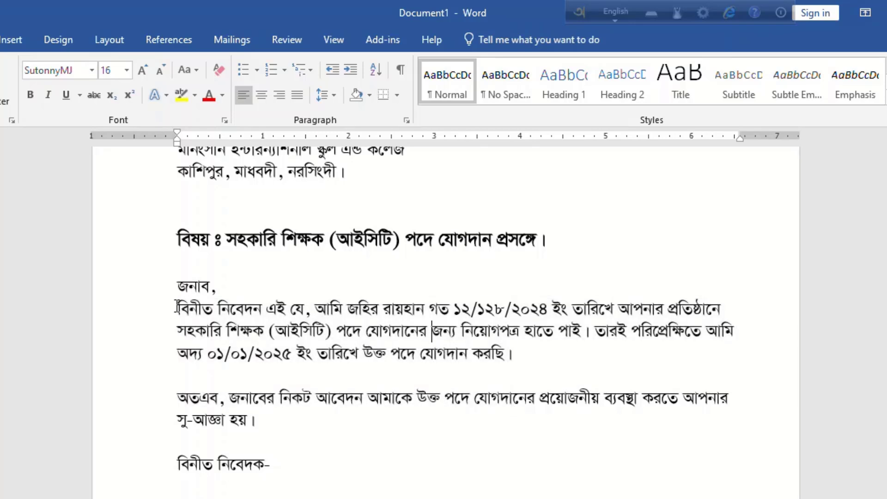
pyautogui.moveTo(177, 306); pyautogui.dragTo(526, 350)
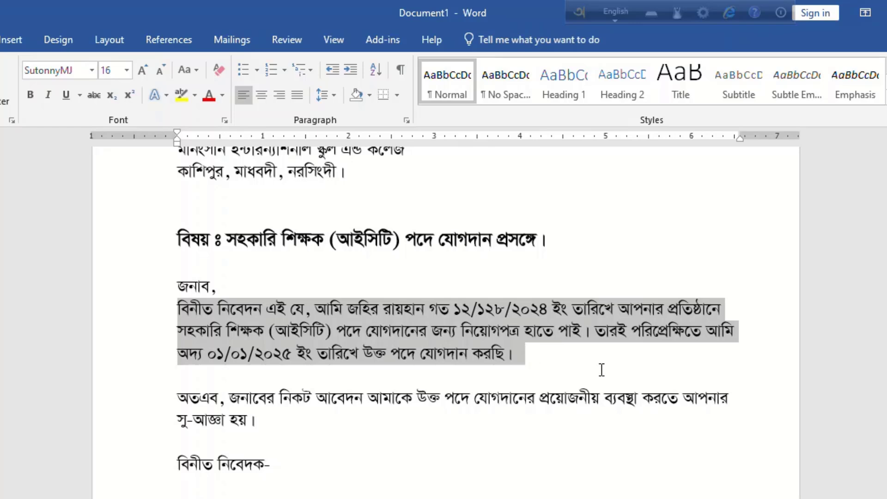
pyautogui.moveTo(601, 370); pyautogui.dragTo(719, 394)
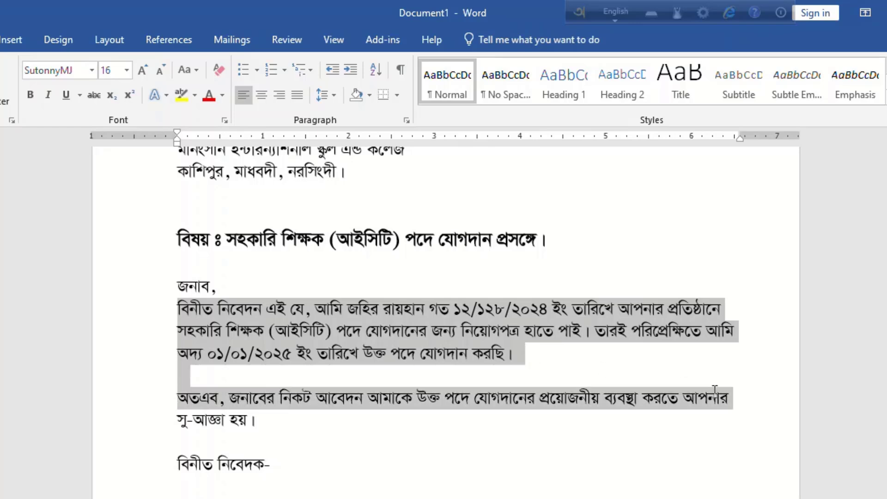
pyautogui.click(294, 98)
pyautogui.click(742, 294)
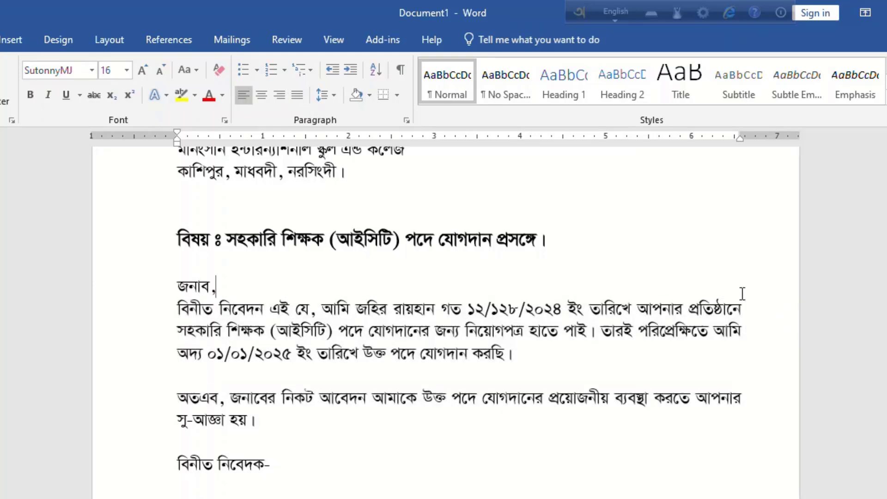
# Indent the closing and signature block to the right and centre its lines.
pyautogui.scroll(2, 753, 426)
pyautogui.scroll(-5, 718, 400)
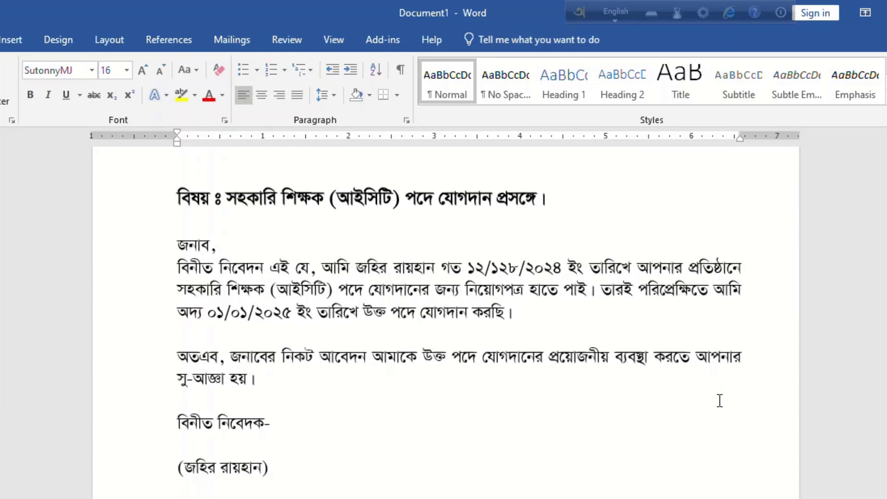
pyautogui.scroll(2, 237, 399)
pyautogui.moveTo(175, 420); pyautogui.dragTo(277, 465)
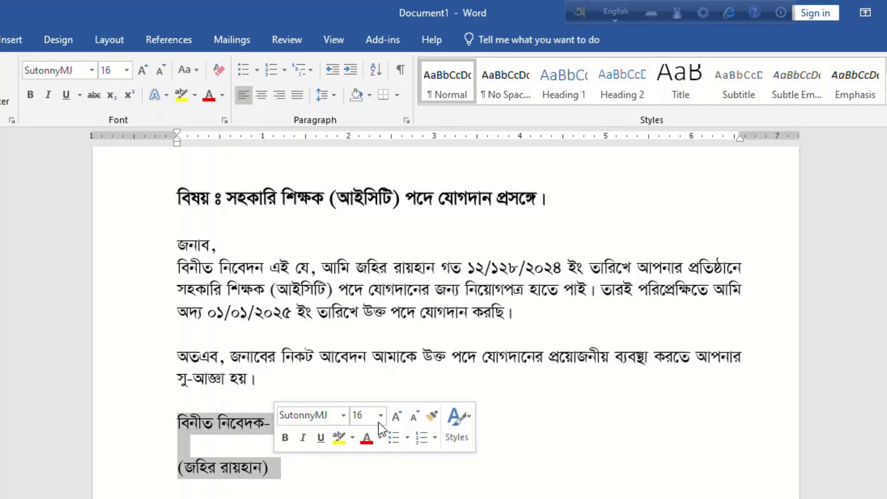
pyautogui.hotkey('ctrl', 'm')
pyautogui.hotkey('ctrl', 'm')
pyautogui.press('Tab')
pyautogui.press('Tab')
pyautogui.press('Tab')
pyautogui.press('Tab')
pyautogui.press('Tab')
pyautogui.press('Tab')
pyautogui.press('Tab')
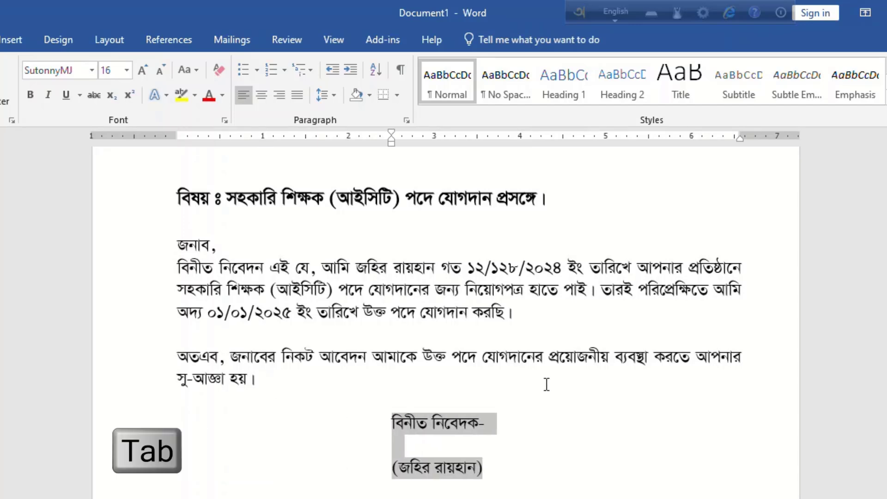
pyautogui.press('Tab')
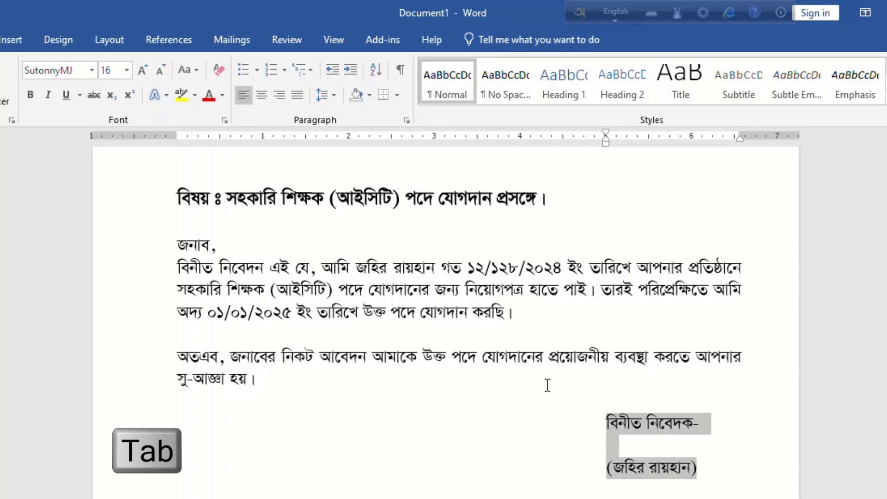
pyautogui.click(262, 97)
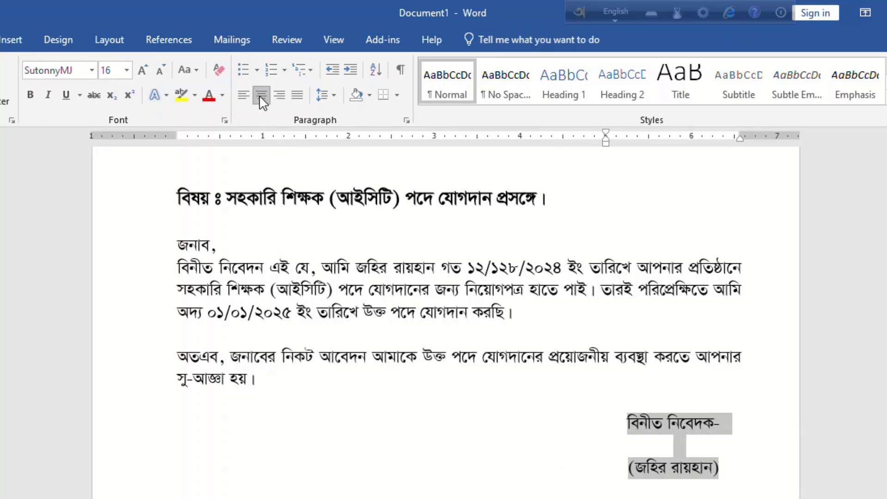
pyautogui.click(703, 445)
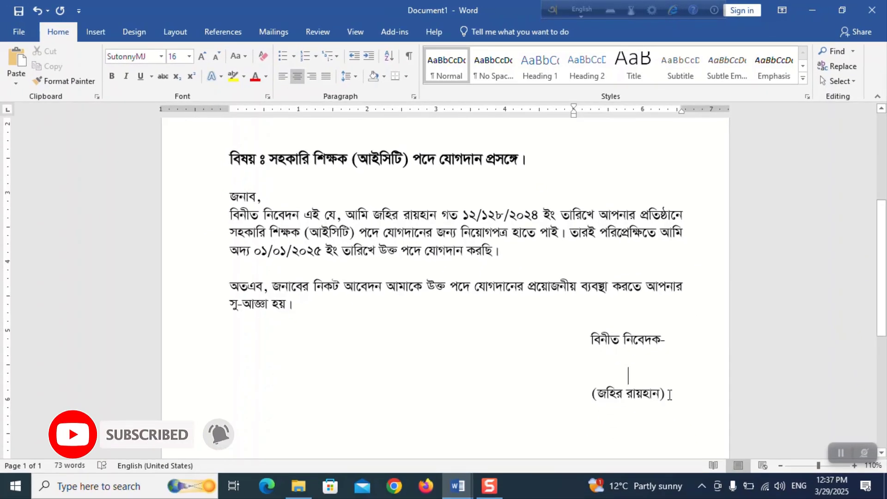
# Make the signer's bracketed name bold with Ctrl+B.
pyautogui.moveTo(670, 394); pyautogui.dragTo(590, 396)
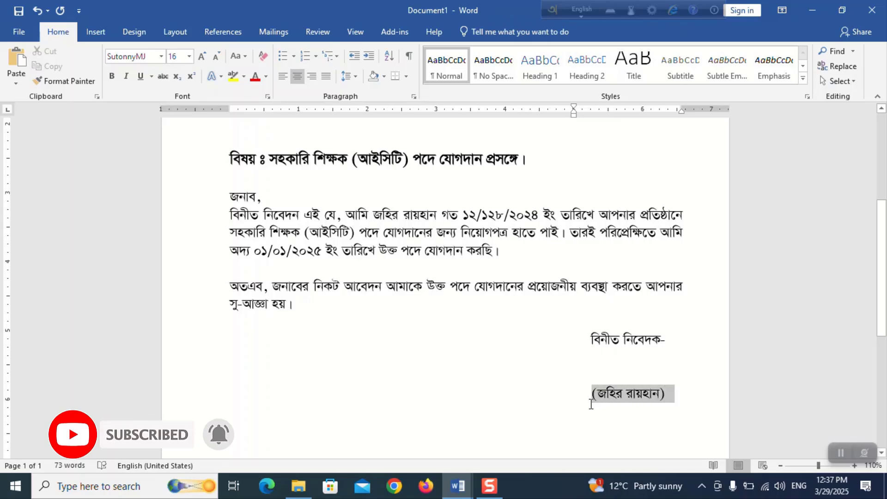
pyautogui.hotkey('ctrl', 'b')
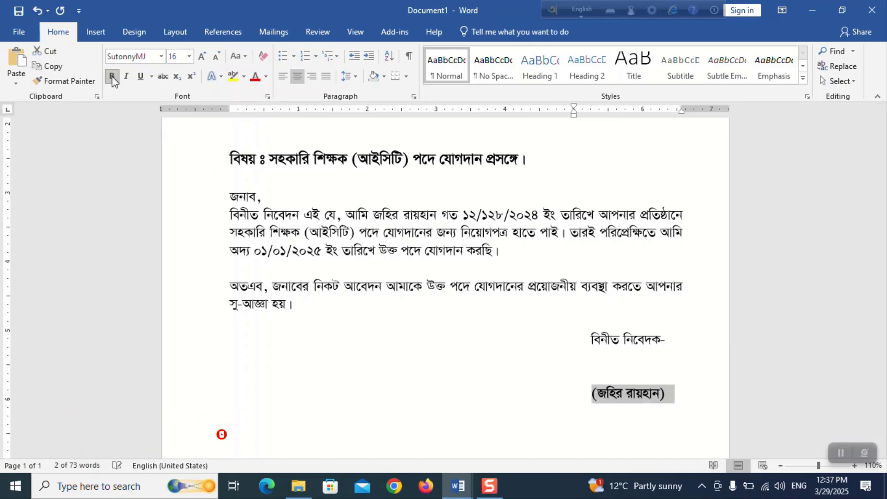
pyautogui.click(635, 360)
pyautogui.scroll(-2, 559, 343)
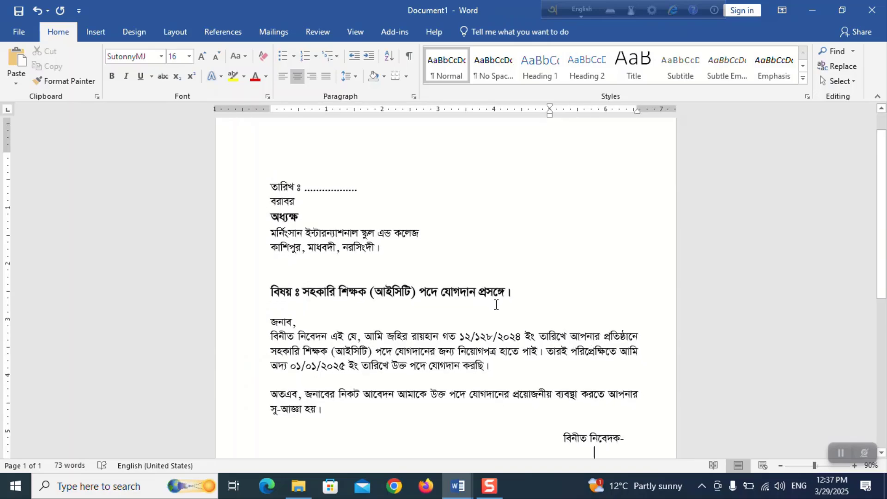
pyautogui.scroll(-4, 499, 305)
pyautogui.scroll(5, 499, 307)
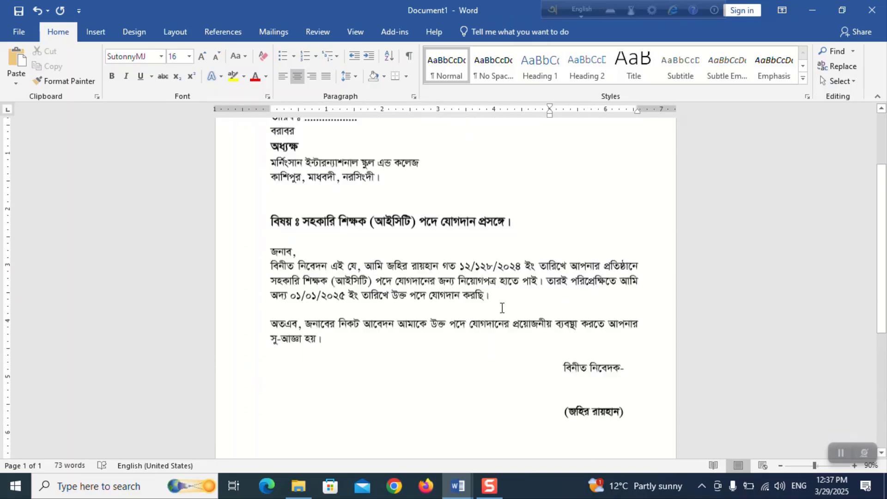
pyautogui.scroll(1, 502, 308)
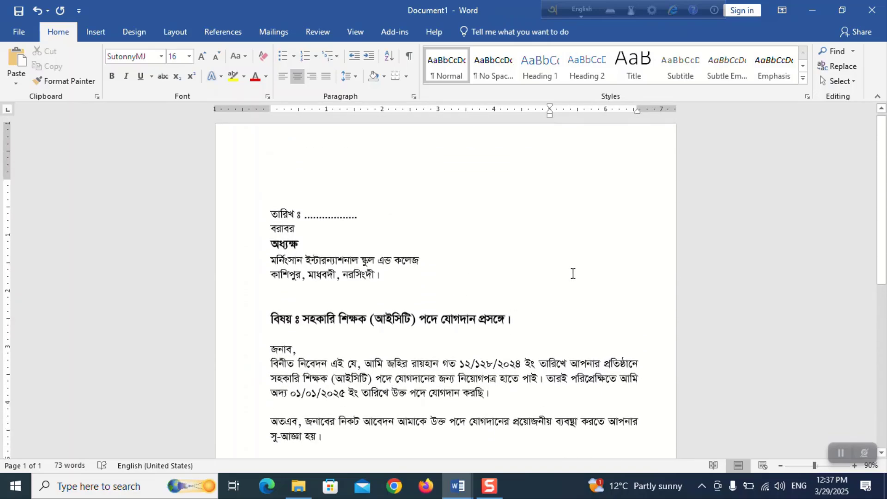
pyautogui.scroll(-5, 573, 274)
pyautogui.scroll(4, 572, 274)
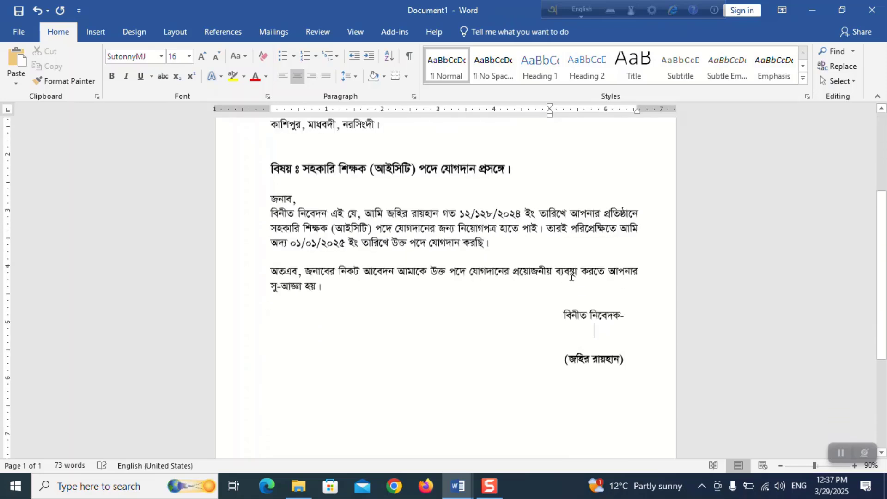
pyautogui.scroll(1, 571, 276)
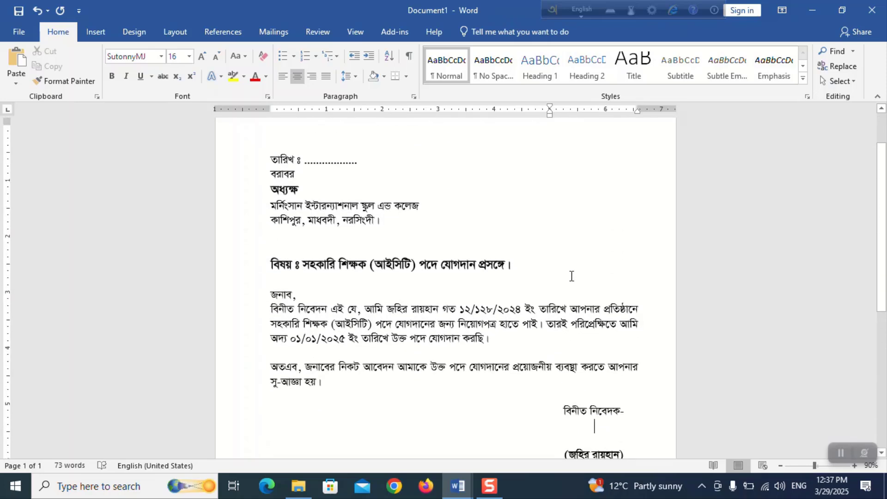
pyautogui.scroll(-1, 571, 276)
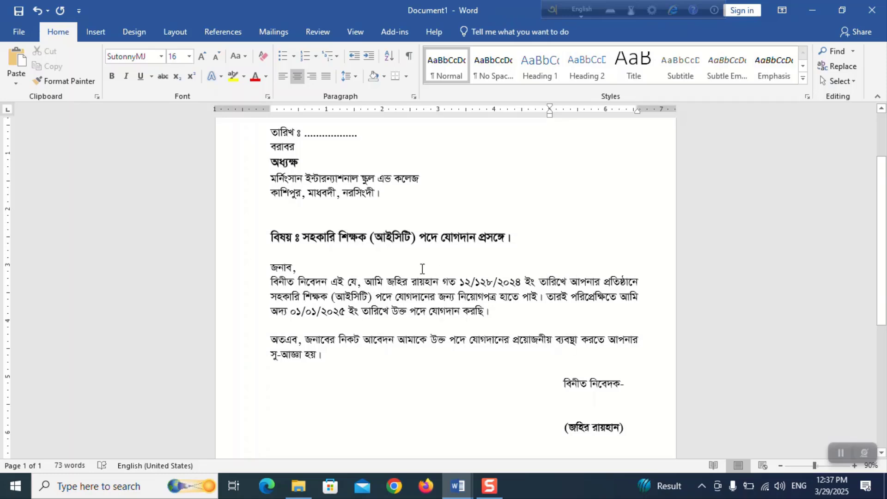
pyautogui.scroll(1, 422, 268)
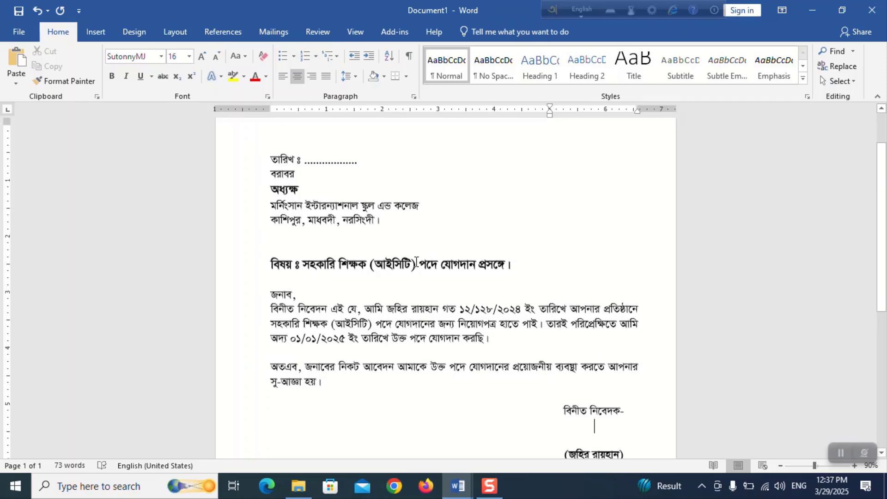
pyautogui.click(29, 30)
pyautogui.click(31, 210)
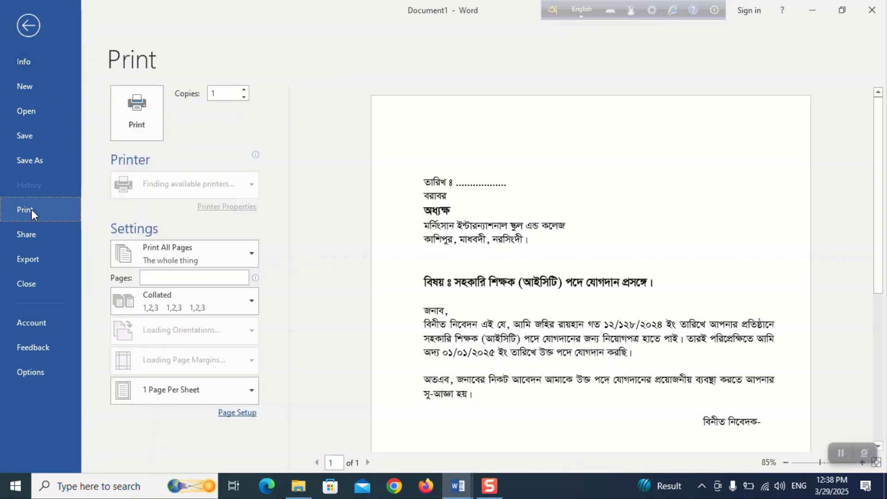
pyautogui.click(241, 193)
pyautogui.click(240, 187)
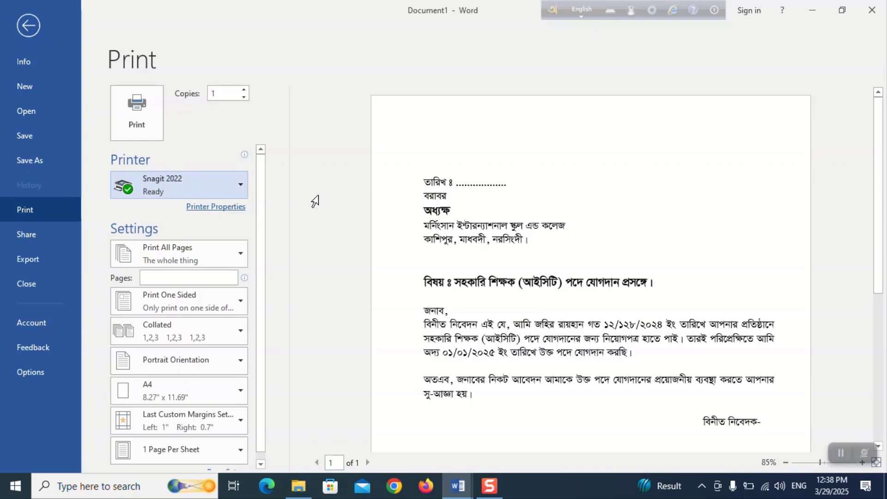
pyautogui.click(138, 126)
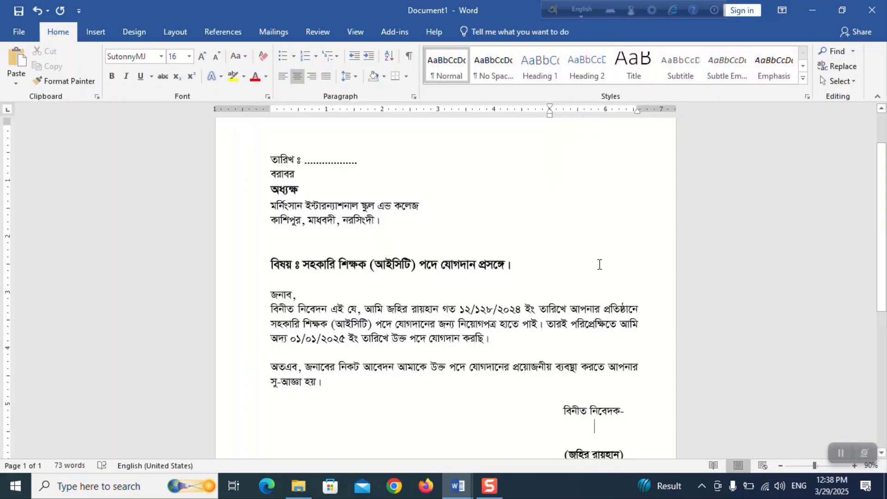